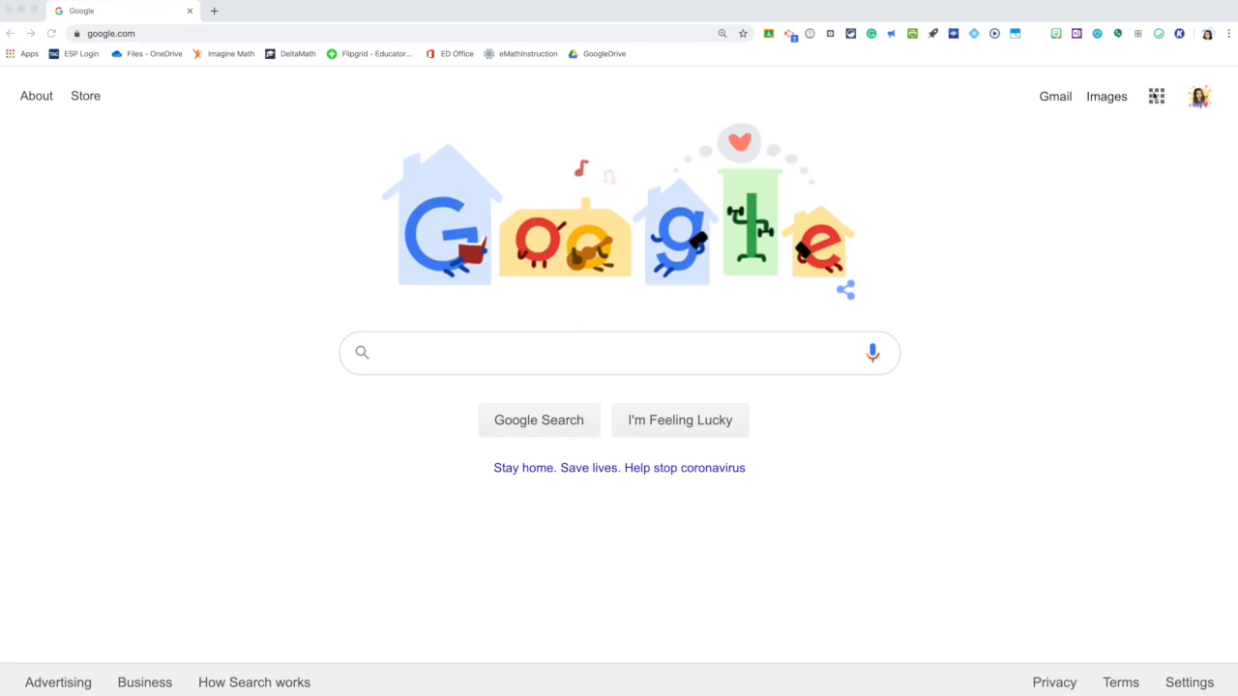
Open Google Classroom from the list of Google apps.
left_click(1157, 98)
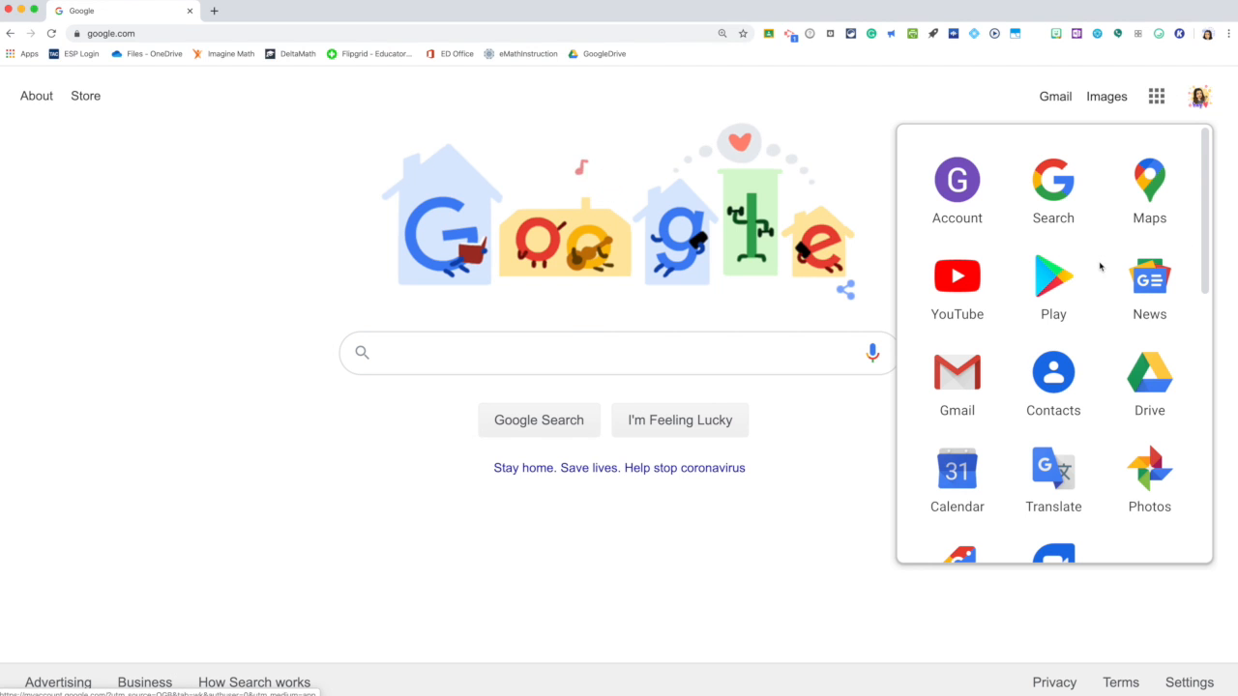
scroll(1099, 261, "down", 3)
scroll(1098, 261, "down", 5)
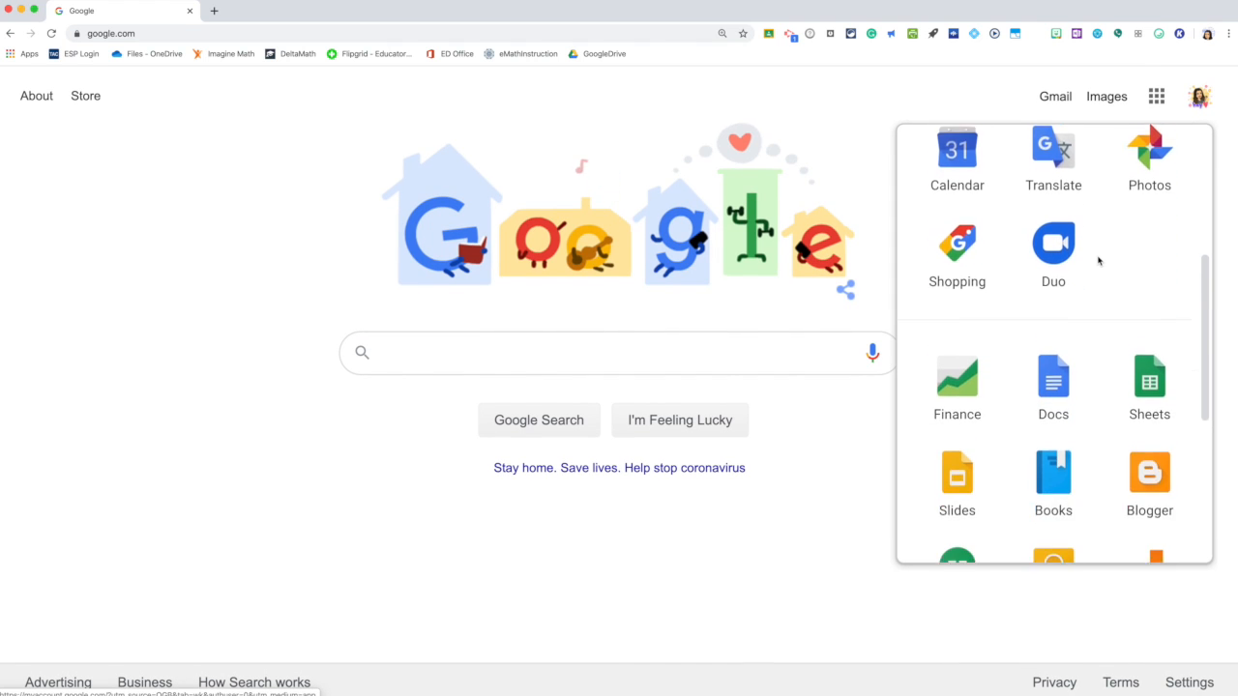
left_click(962, 329)
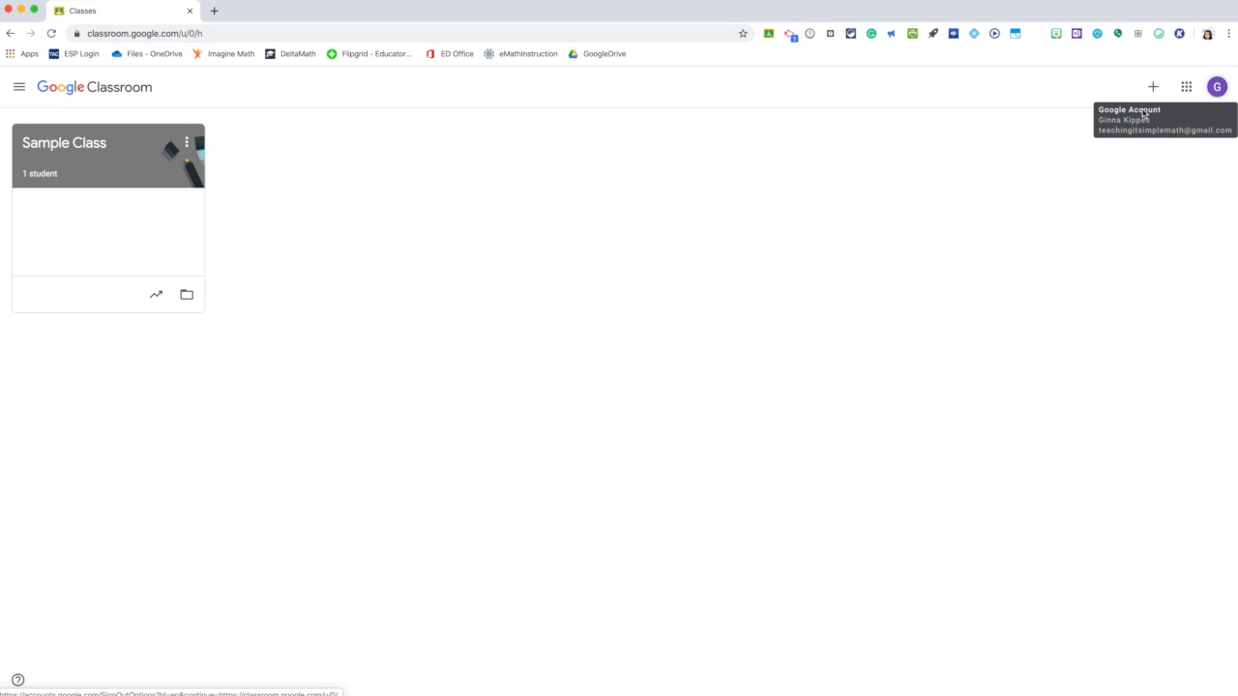
Check which Google account is signed in and view the available actions for Sample Class.
left_click(1216, 87)
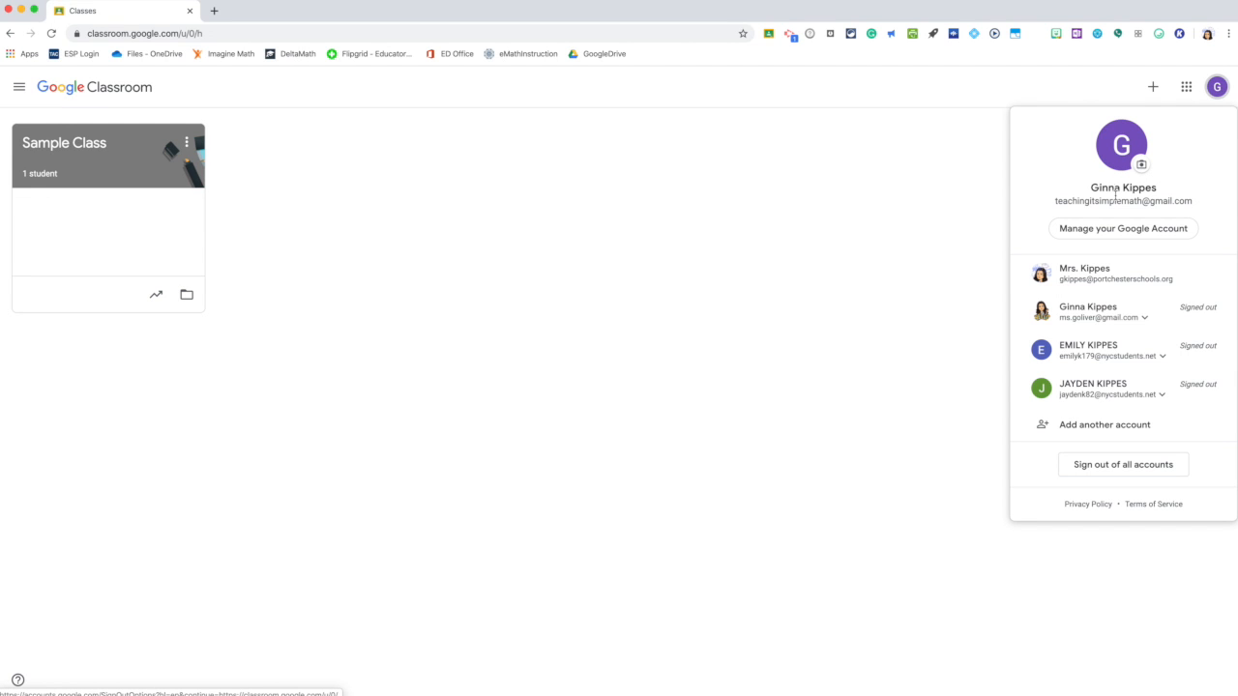
left_click(792, 205)
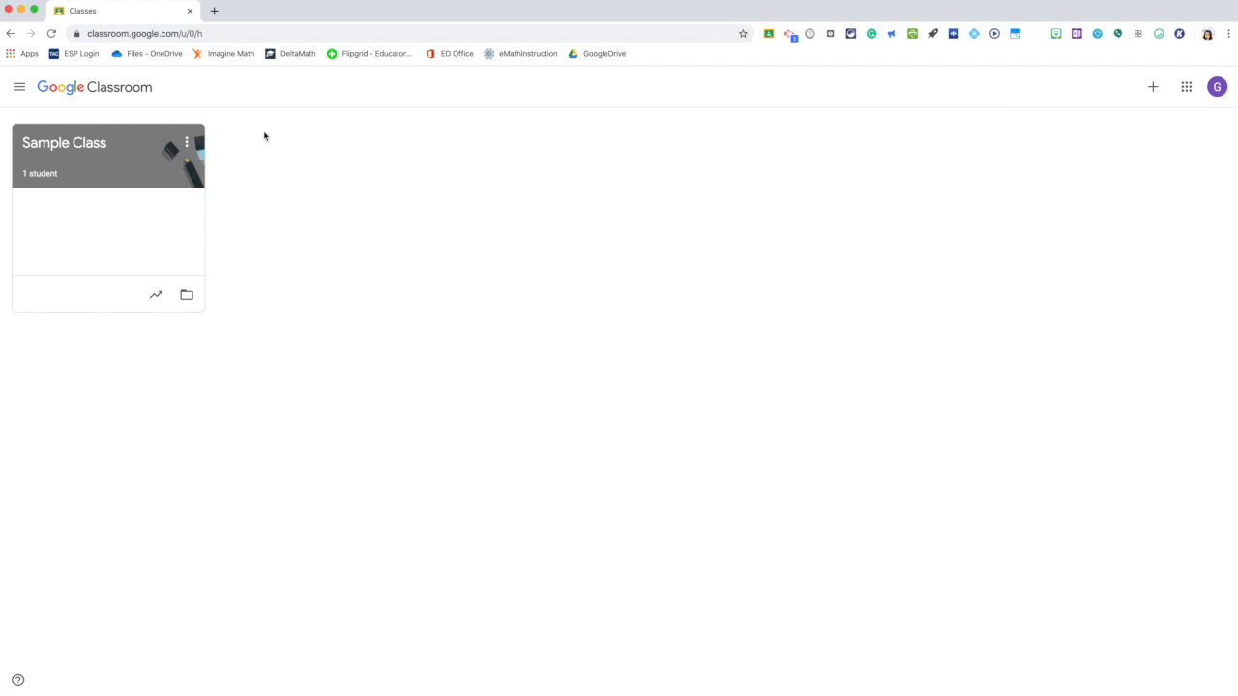
left_click(187, 143)
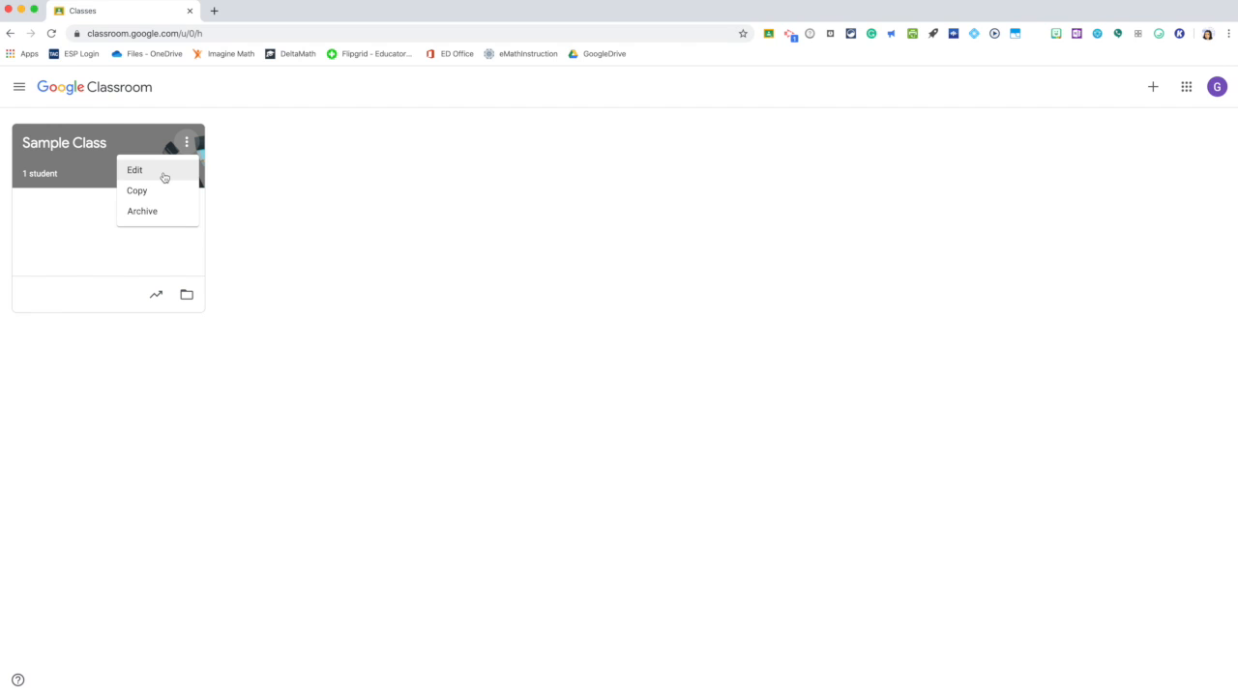
left_click(271, 183)
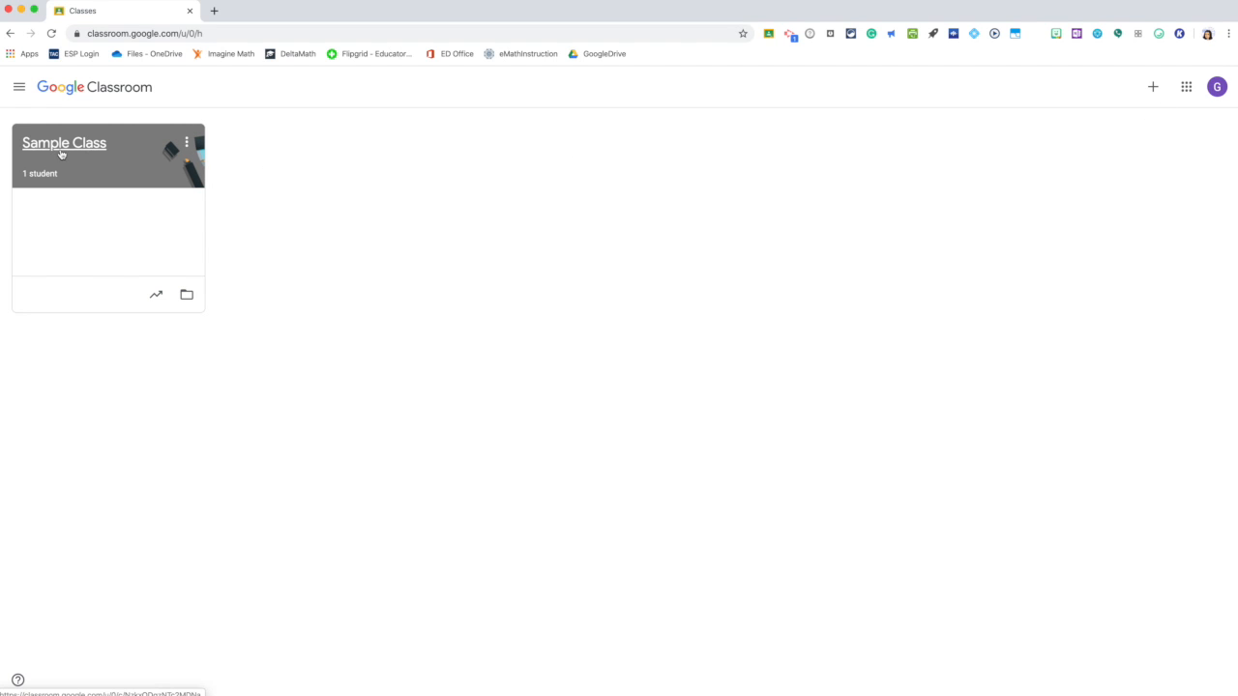
Start creating a new class and accept the notice about not using Classroom at a school with students.
left_click(1152, 89)
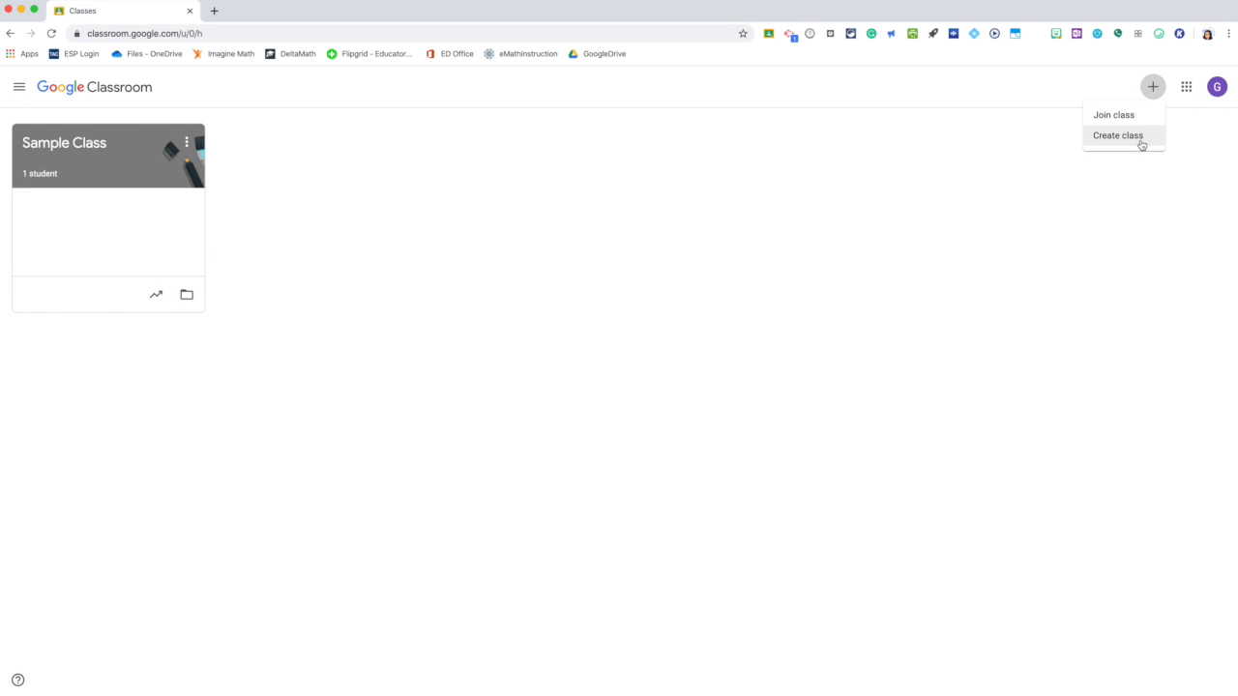
left_click(1142, 143)
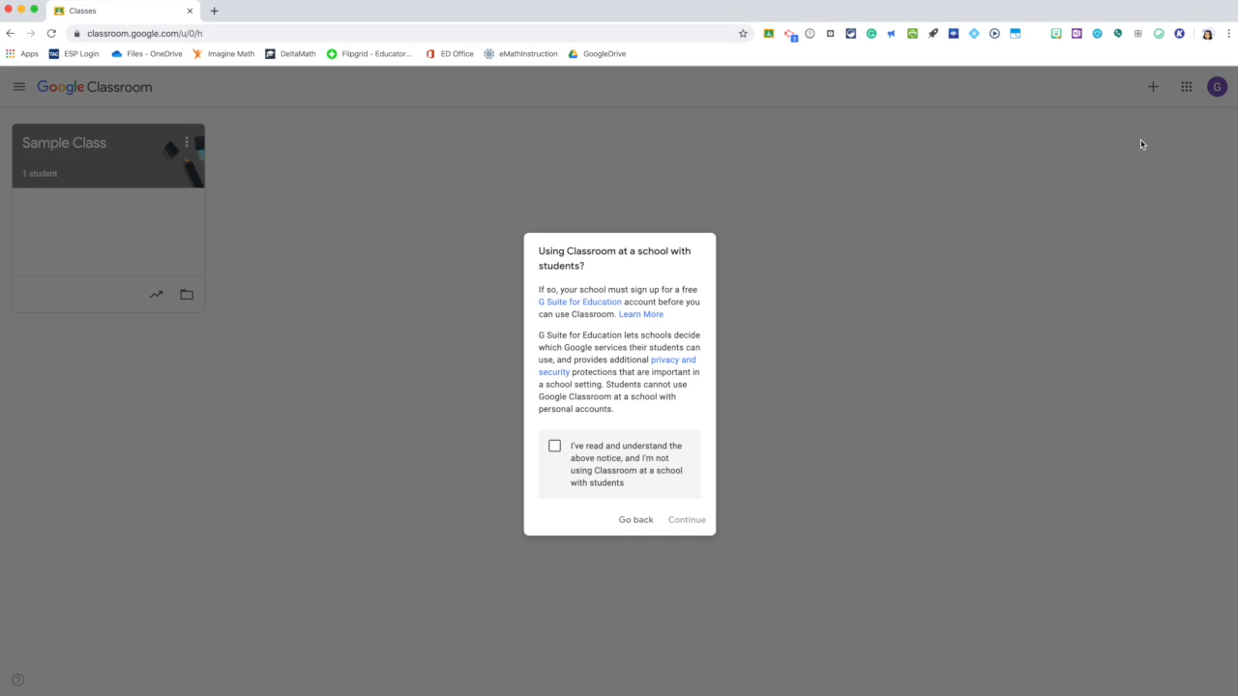
left_click(553, 451)
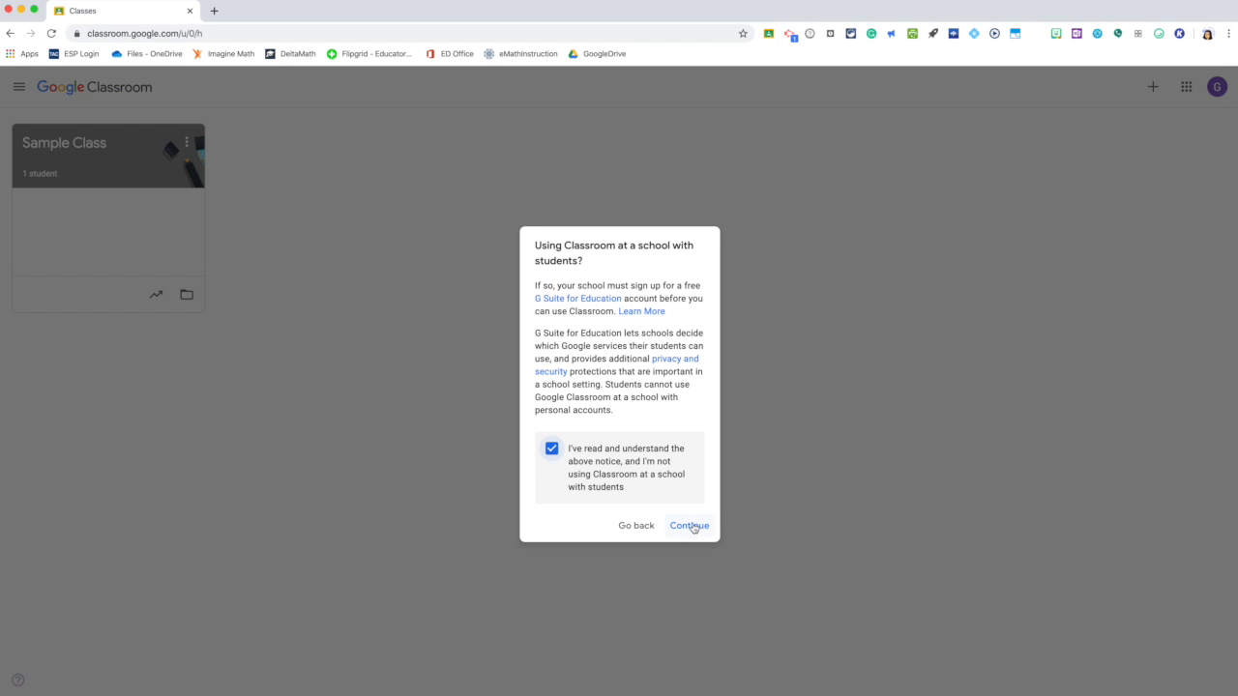
left_click(692, 527)
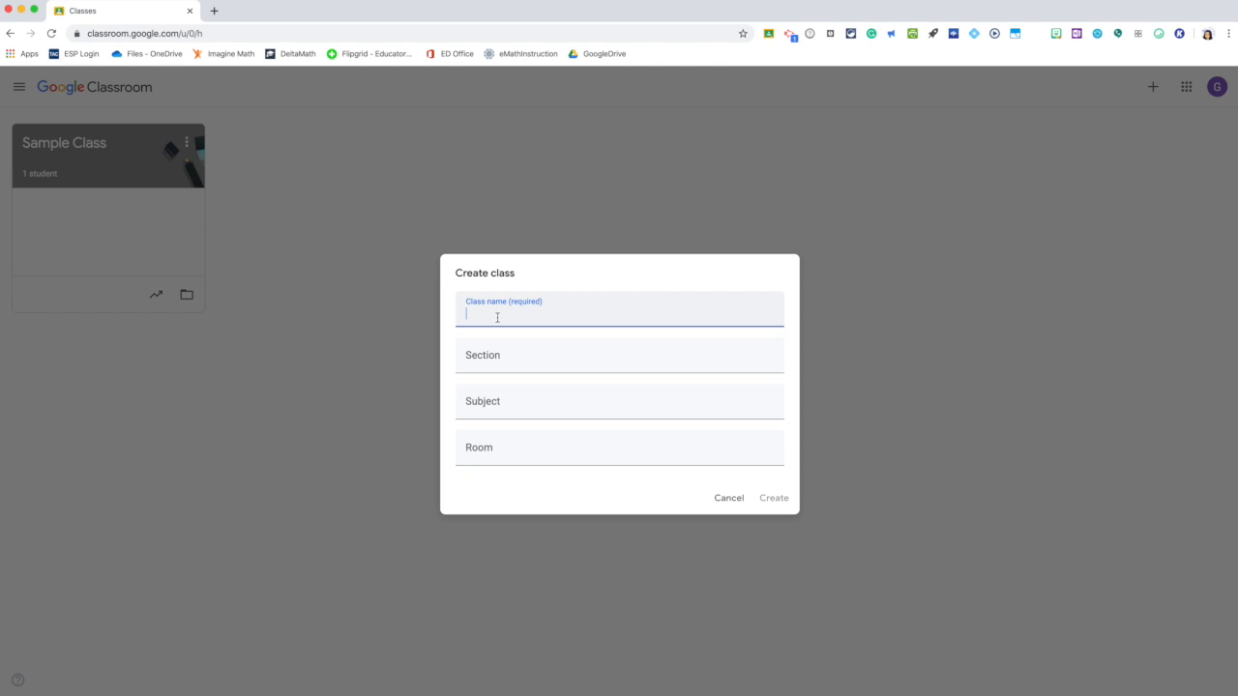
Create the class with the name Algebra 1, leaving section, subject and room empty, and dismiss the student invitation tip.
type("Algebra 1")
left_click(508, 359)
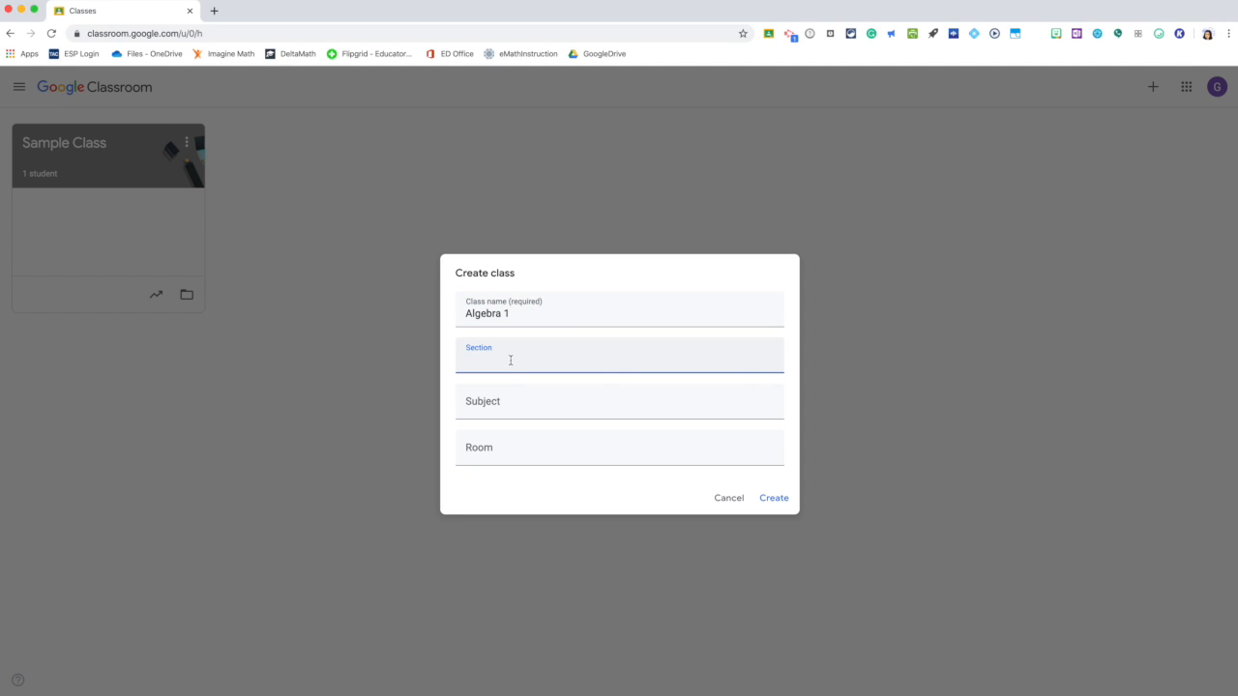
left_click(511, 408)
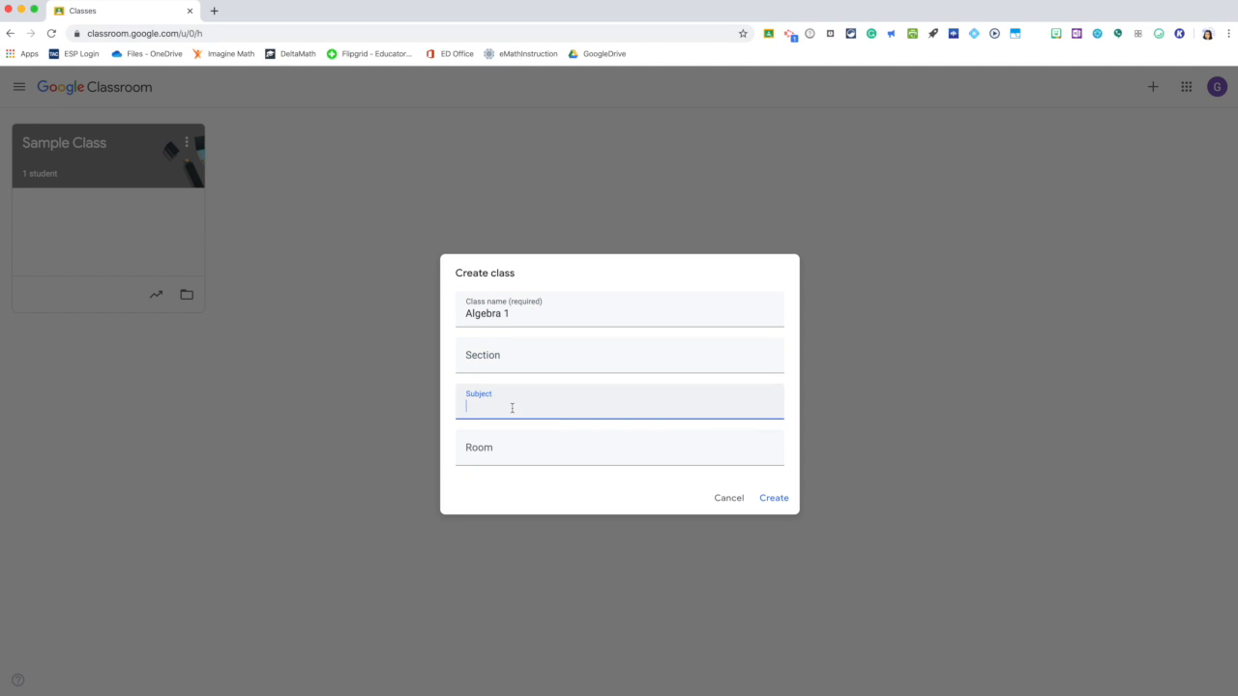
left_click(501, 448)
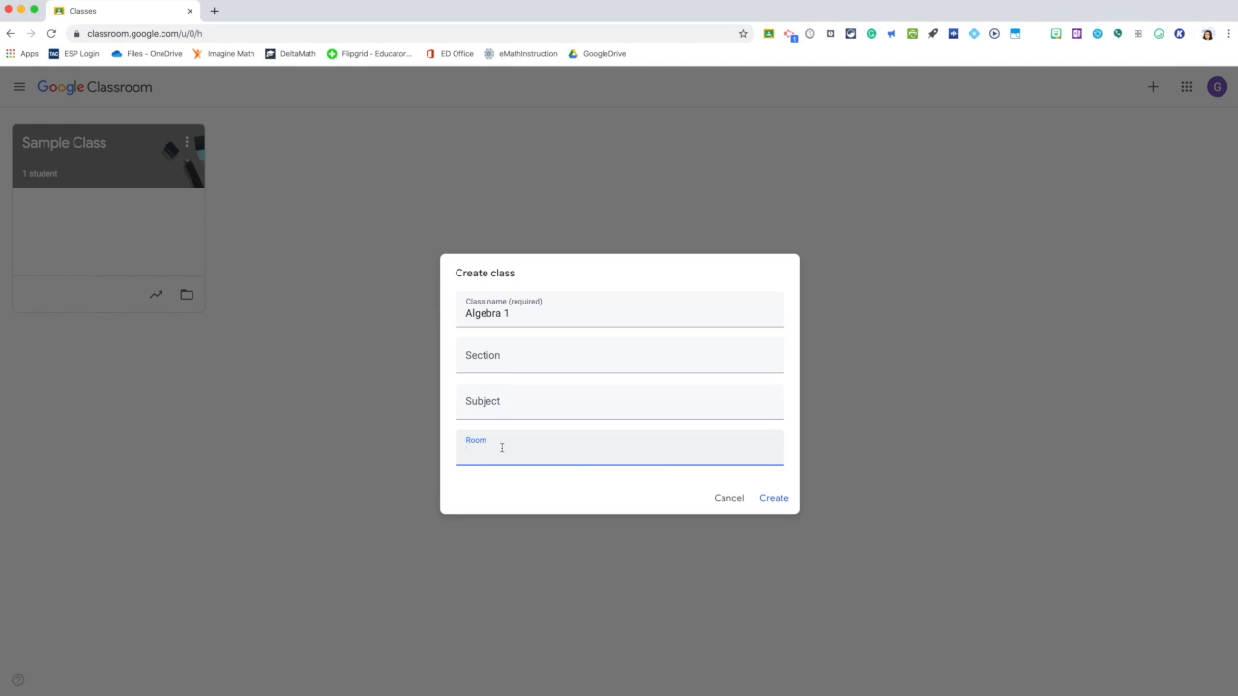
left_click(521, 313)
left_click_drag(521, 313, 454, 315)
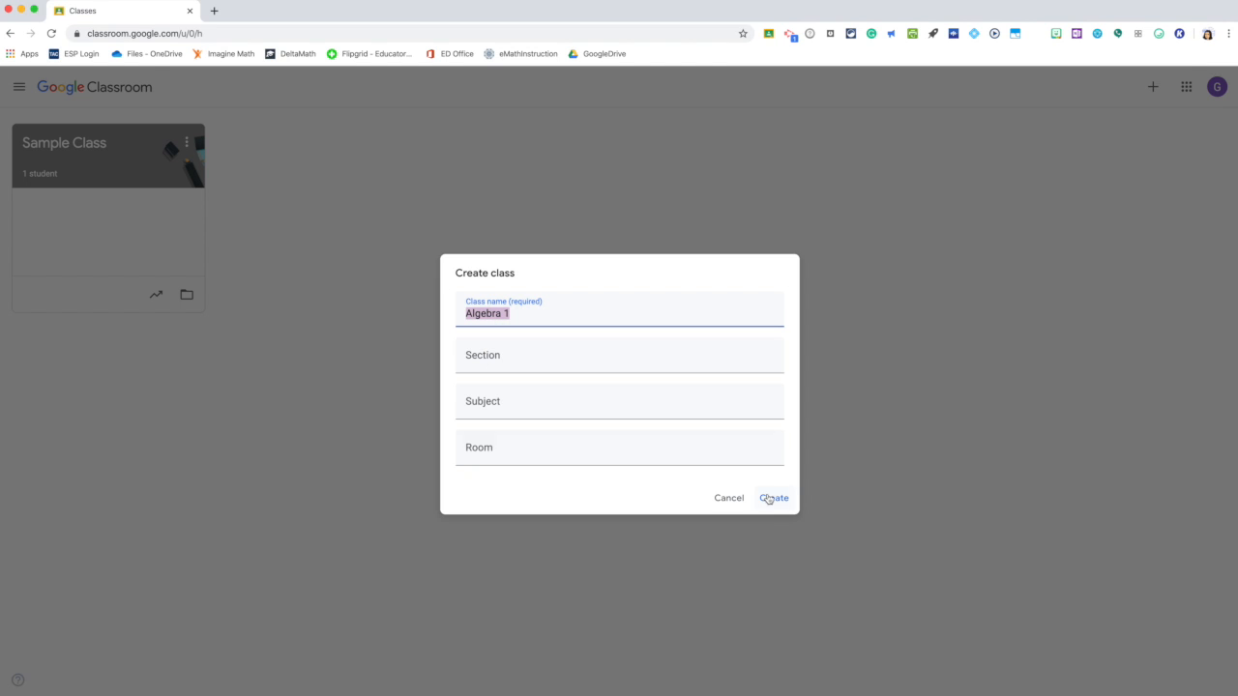
left_click(770, 498)
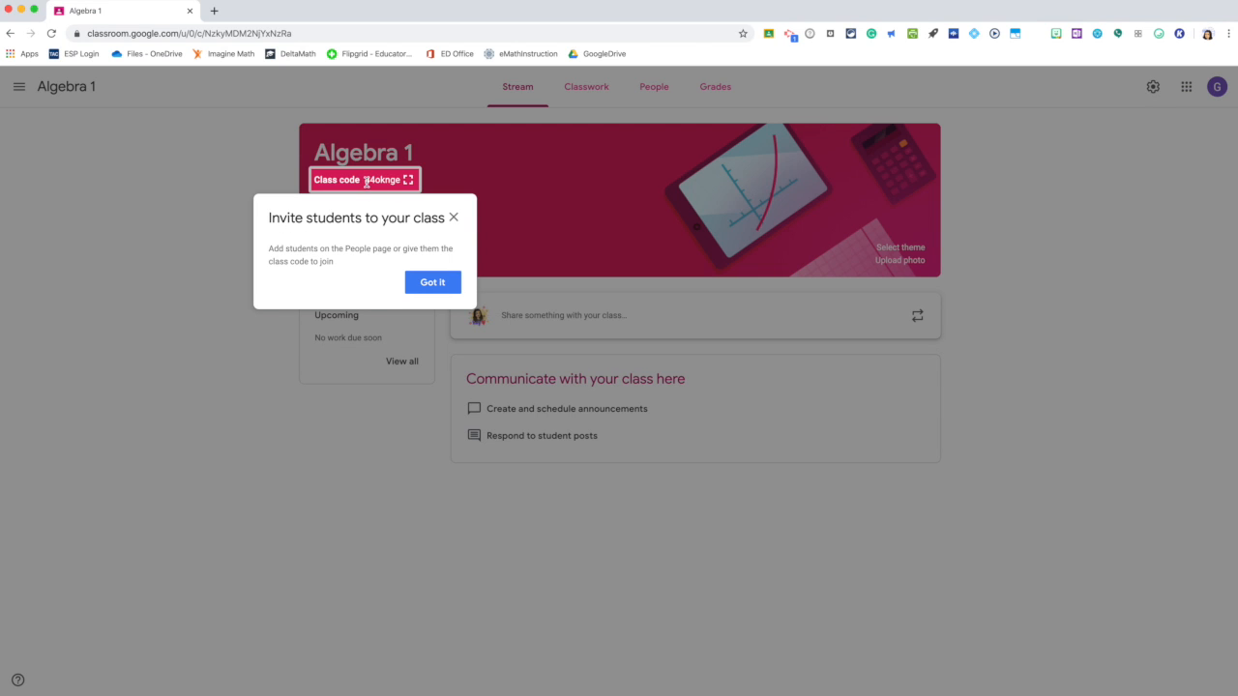
left_click(437, 282)
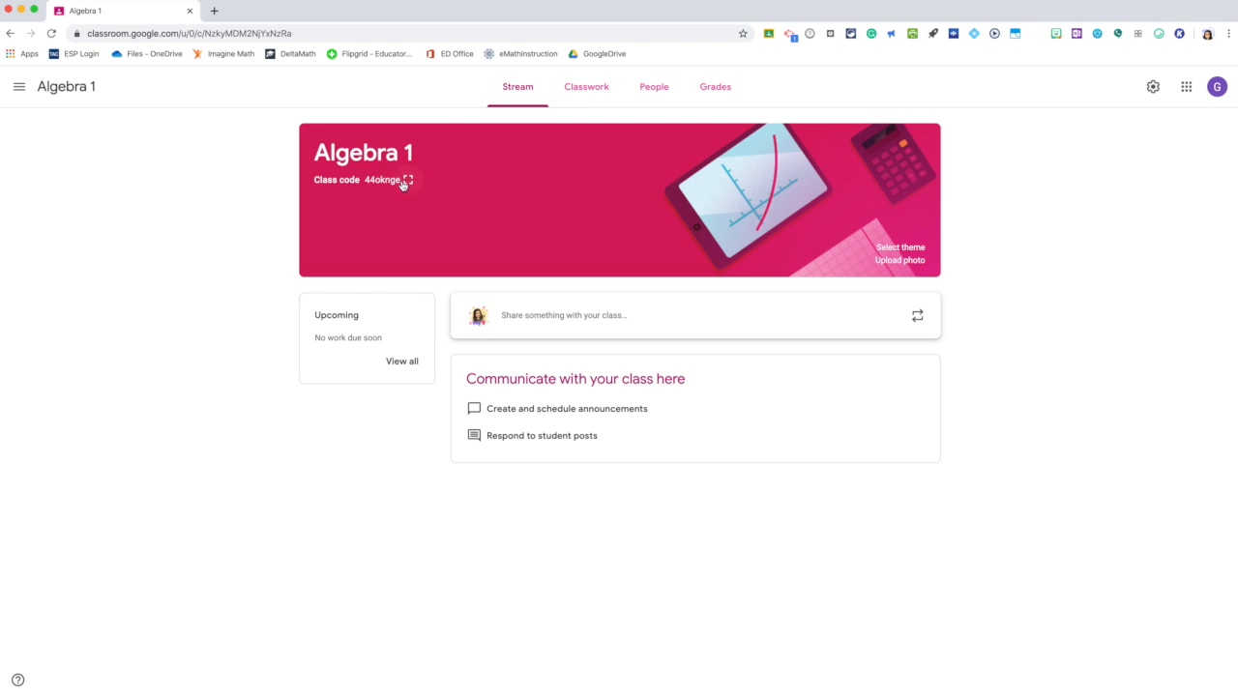
Display the Algebra 1 class code enlarged and close it again.
left_click(408, 181)
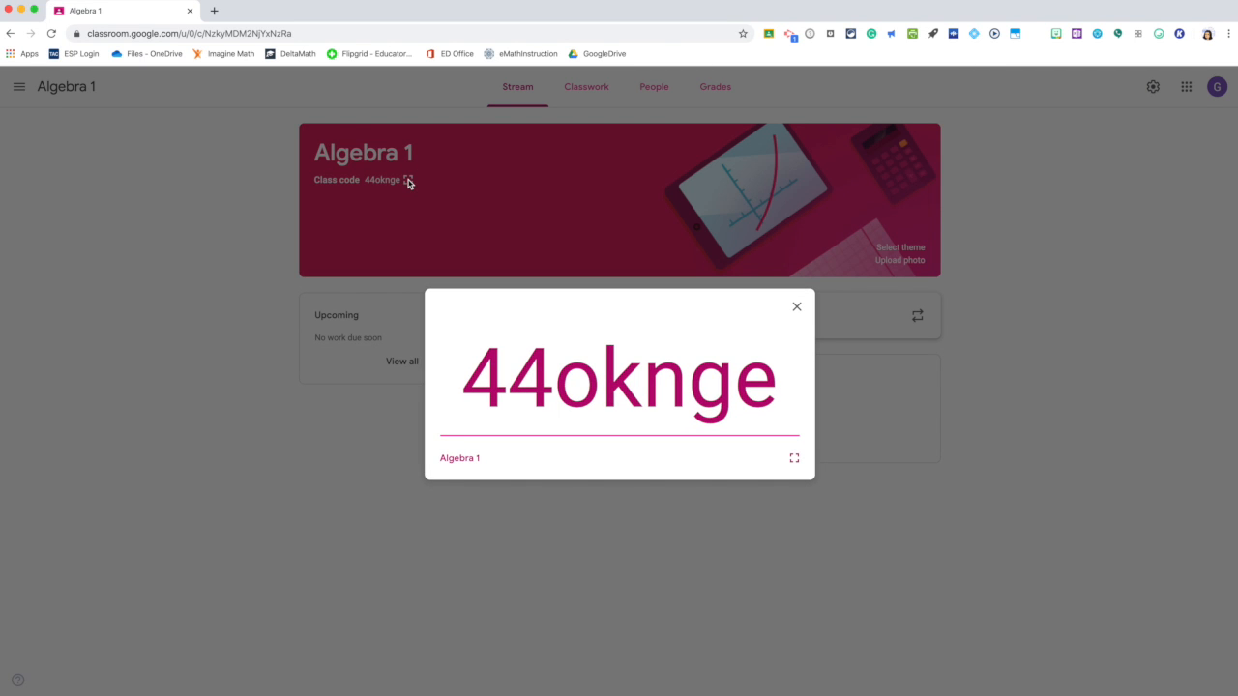
left_click(797, 308)
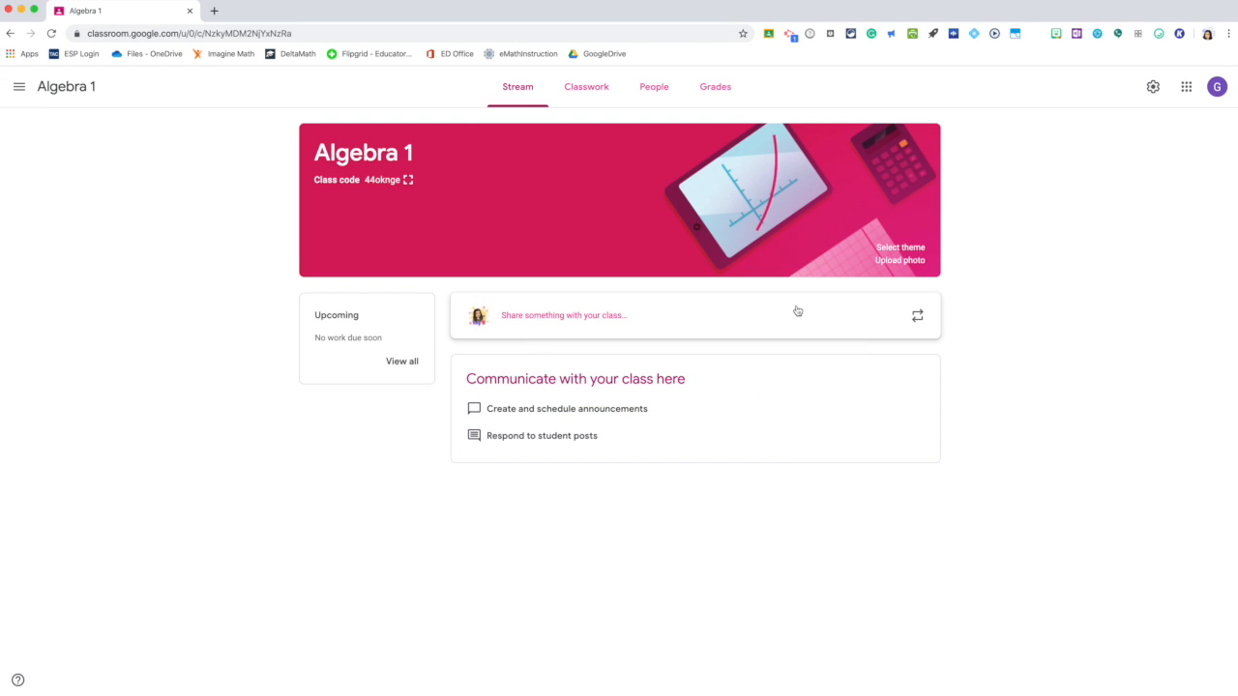
left_click(408, 182)
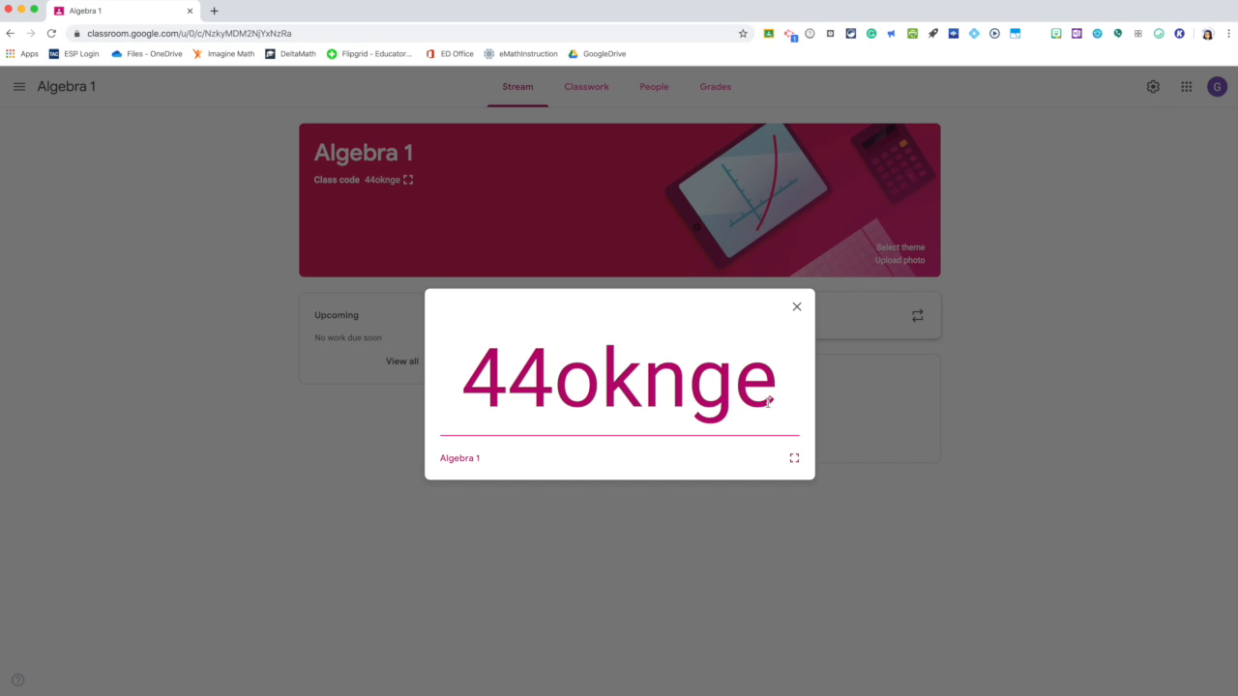
left_click(796, 308)
View the invitation forms for students and teachers among the class's people, cancelling each without inviting anyone.
left_click(653, 96)
left_click(840, 253)
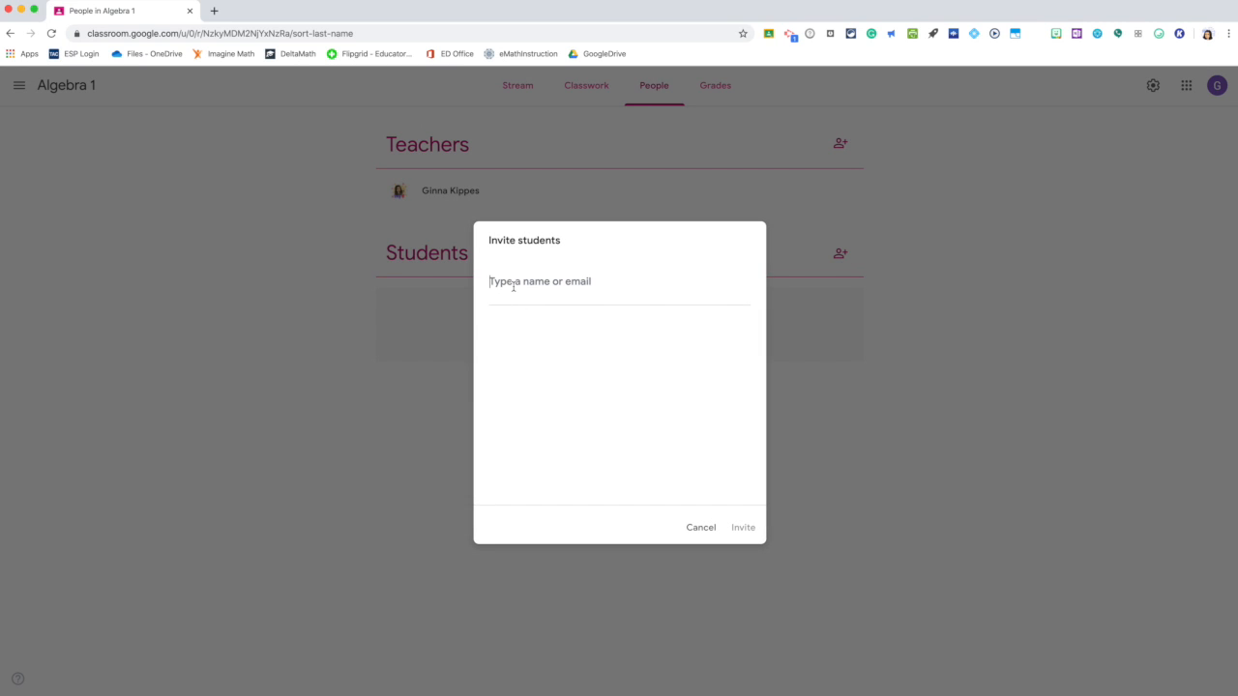
left_click(700, 532)
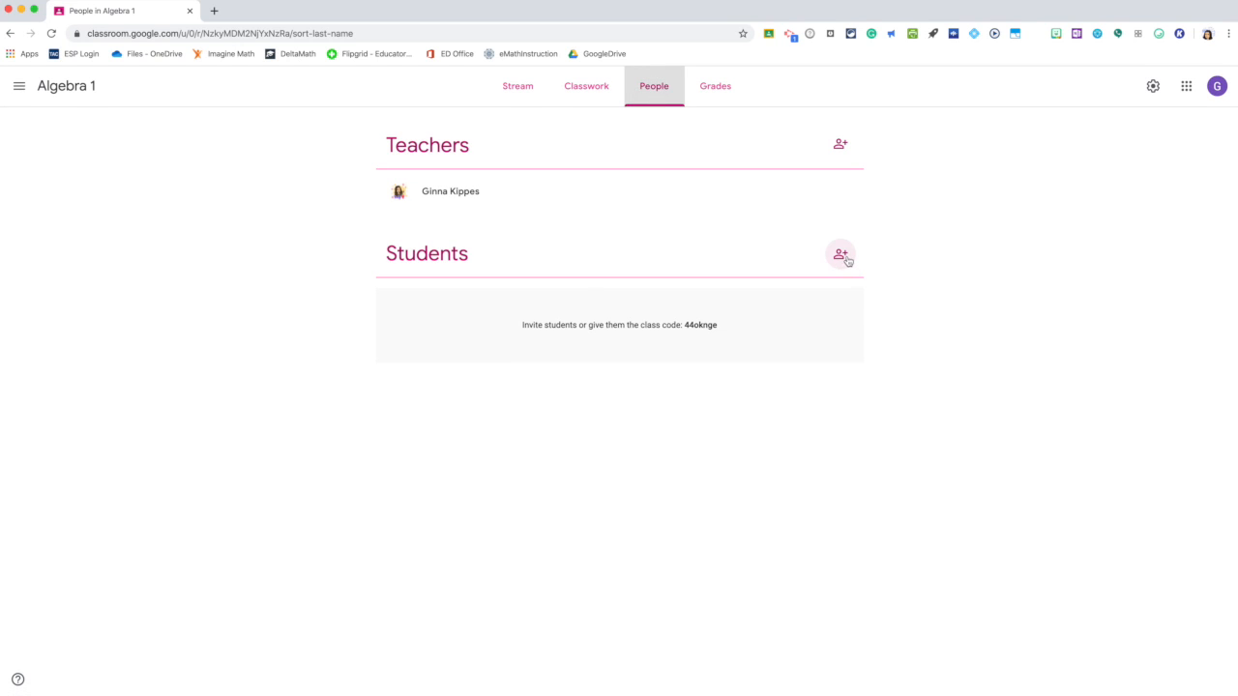
left_click(841, 256)
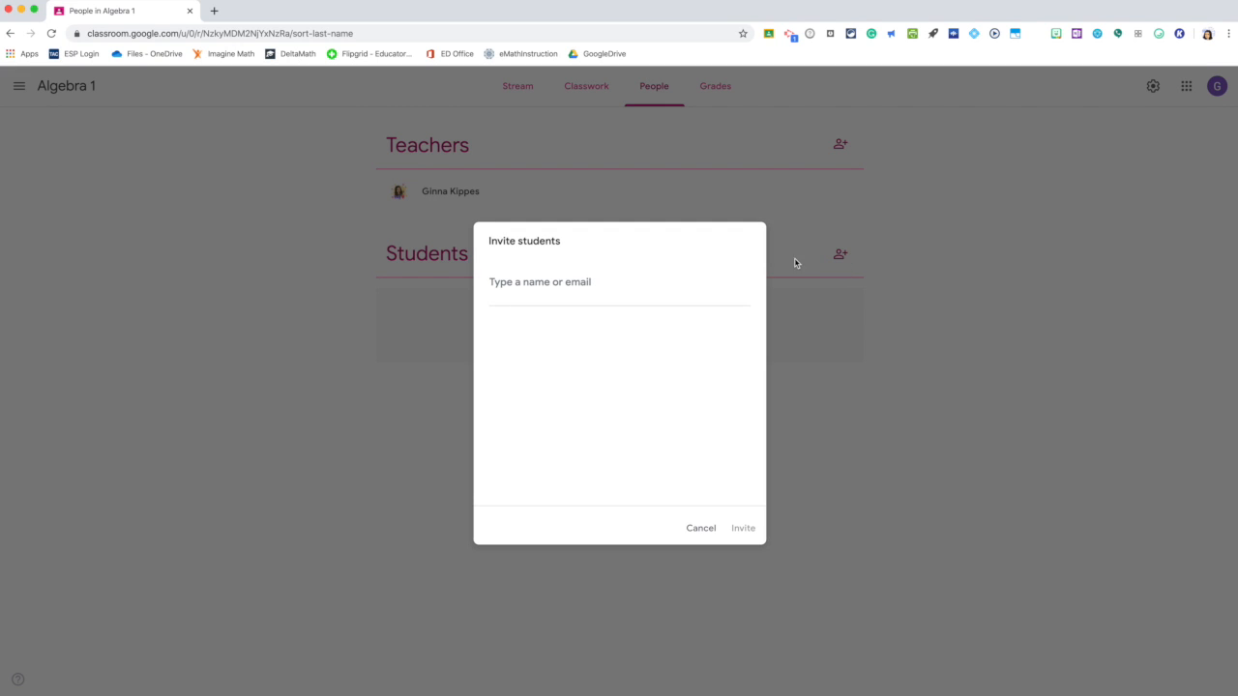
left_click(558, 298)
left_click(514, 286)
left_click(701, 528)
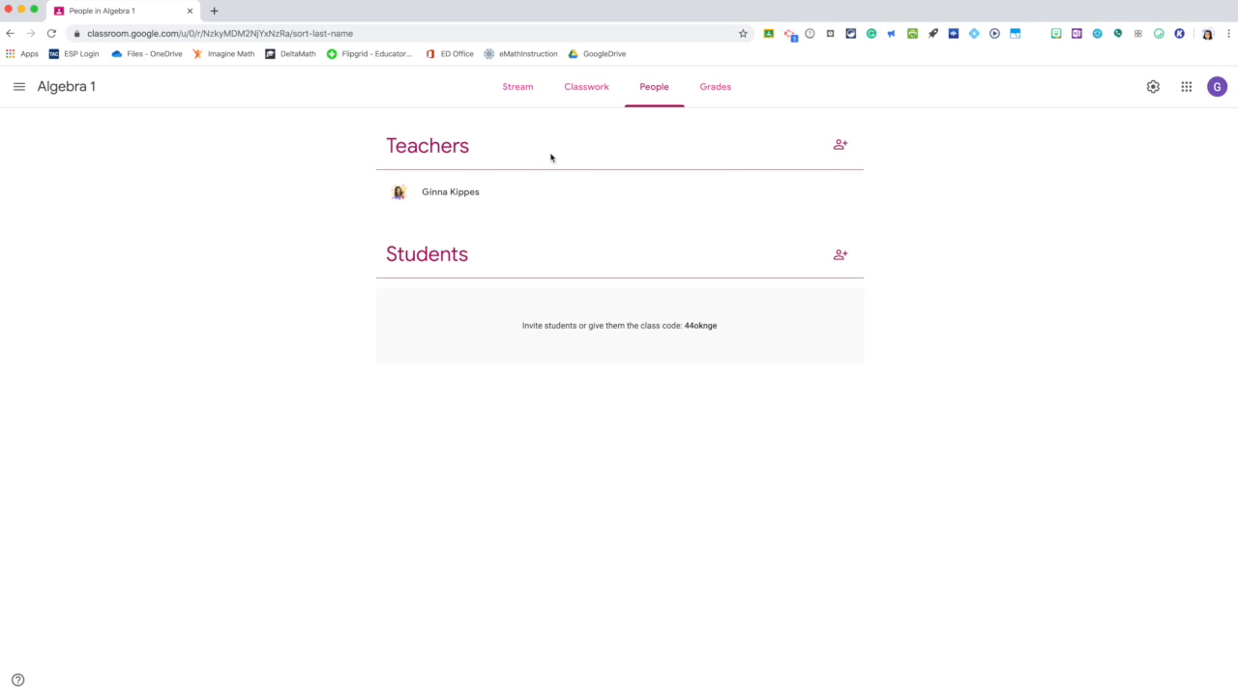
left_click(841, 147)
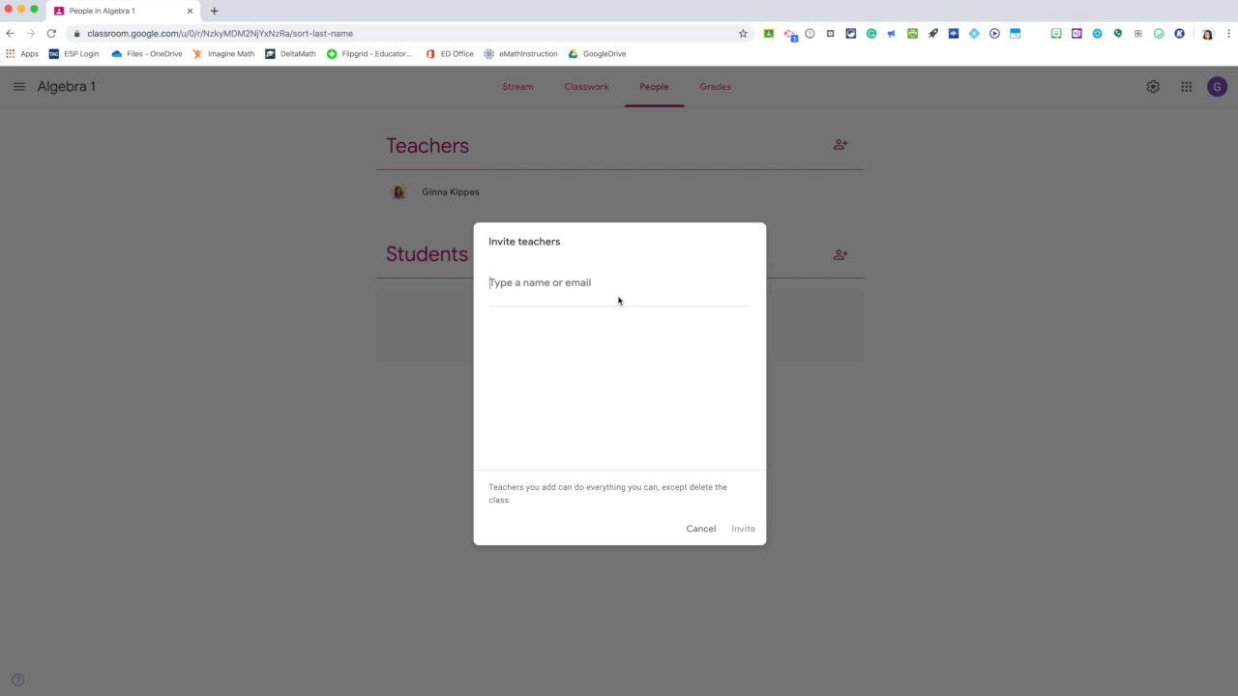
left_click(703, 530)
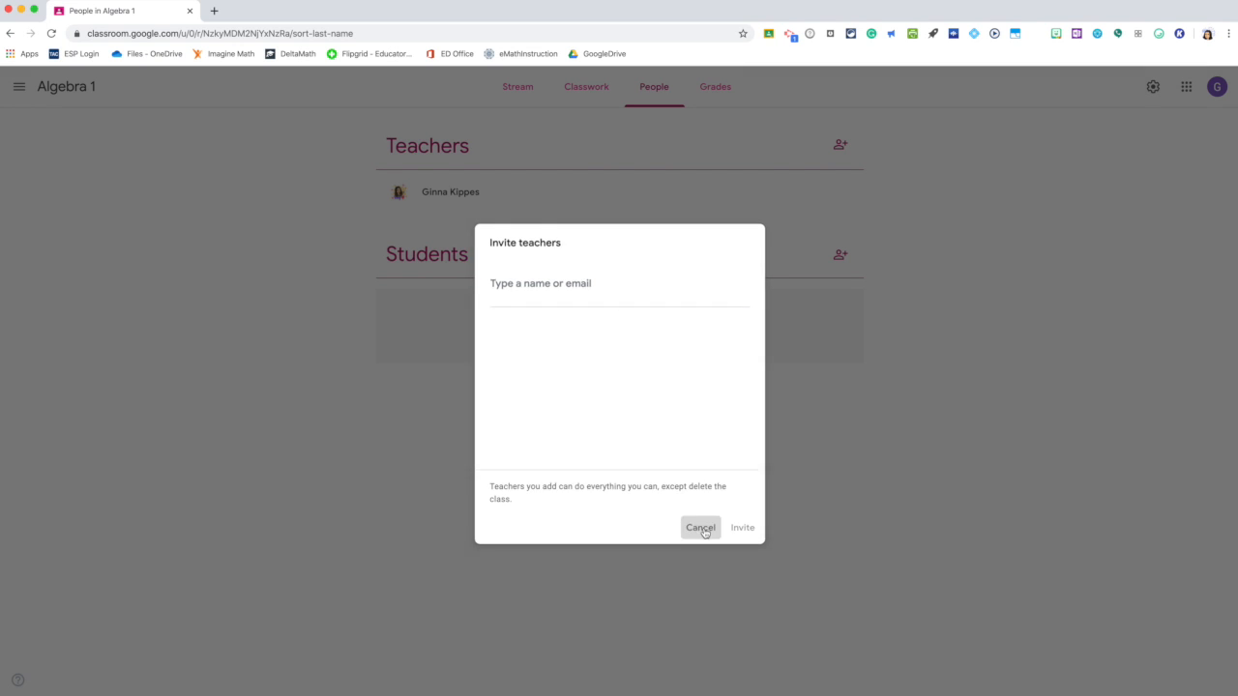
Open a blank announcement for all Algebra 1 students in the class stream and dismiss the scheduling tip.
left_click(524, 99)
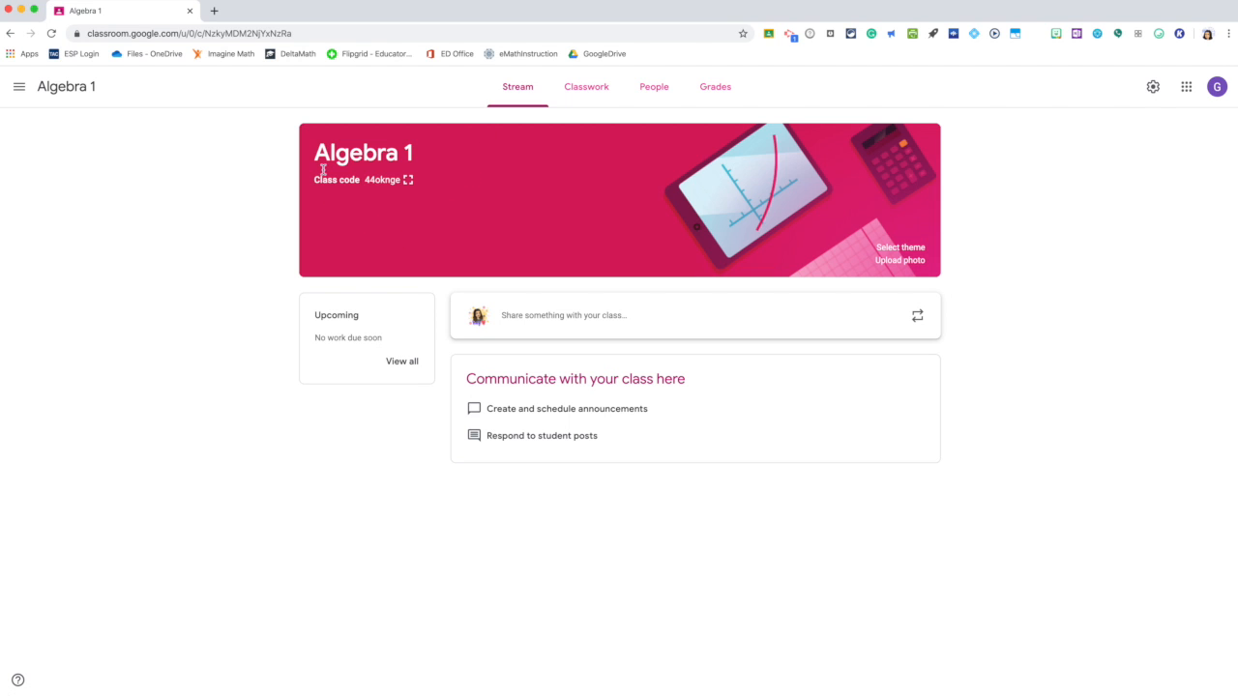
left_click(531, 321)
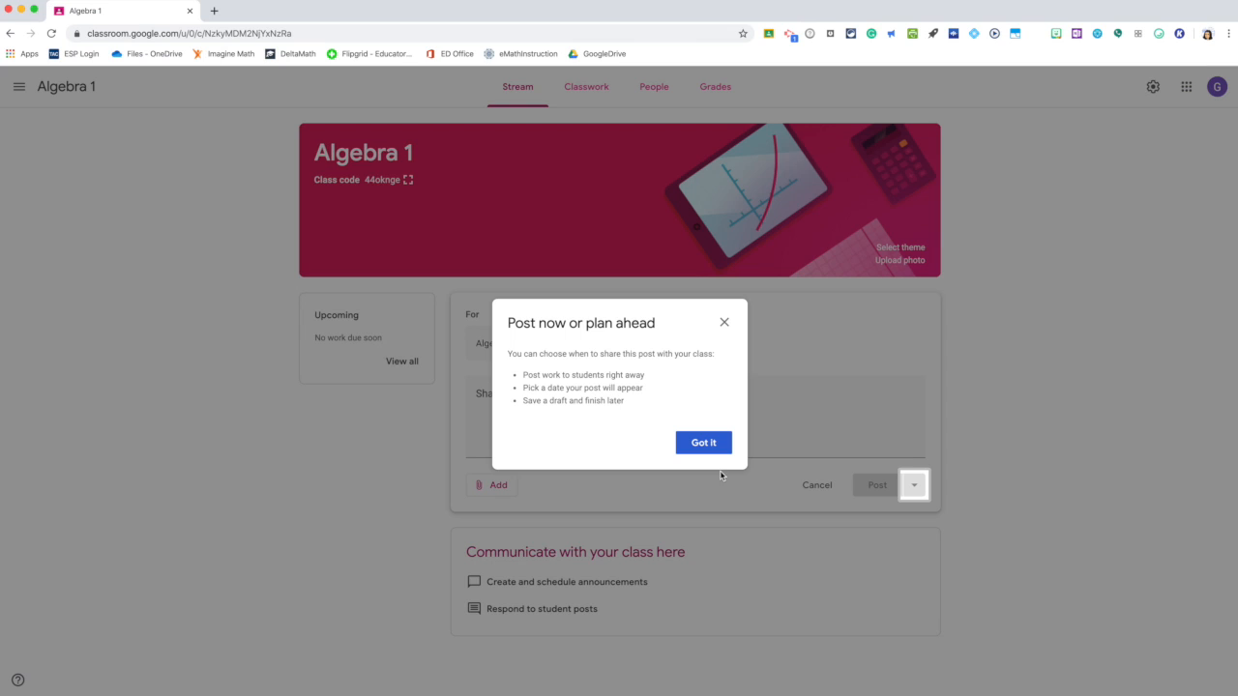
left_click(724, 324)
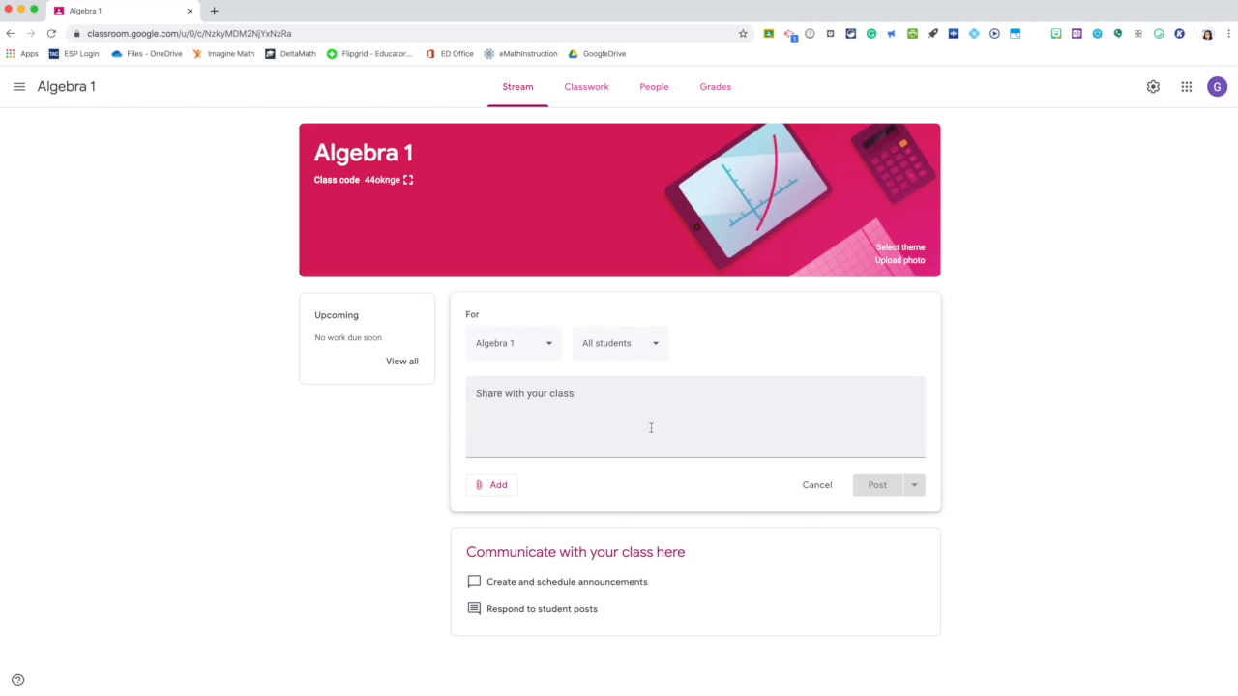
left_click(576, 398)
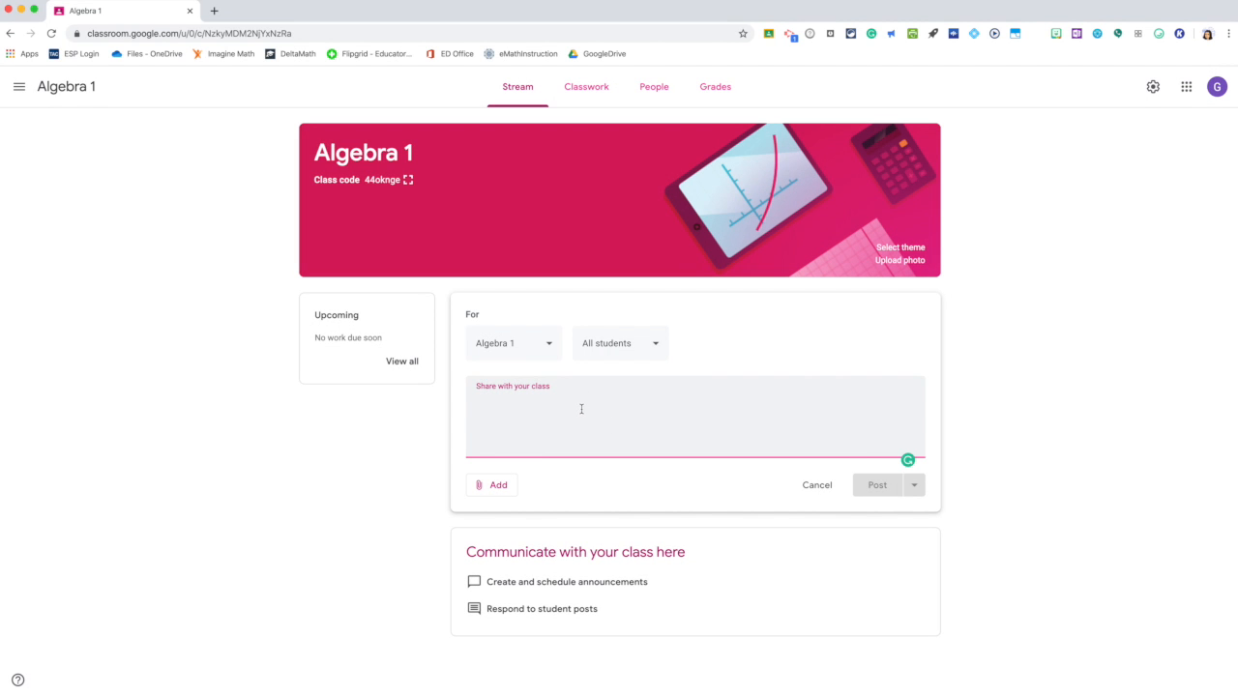
View the types of classwork that can be created for Algebra 1, without creating any.
left_click(592, 91)
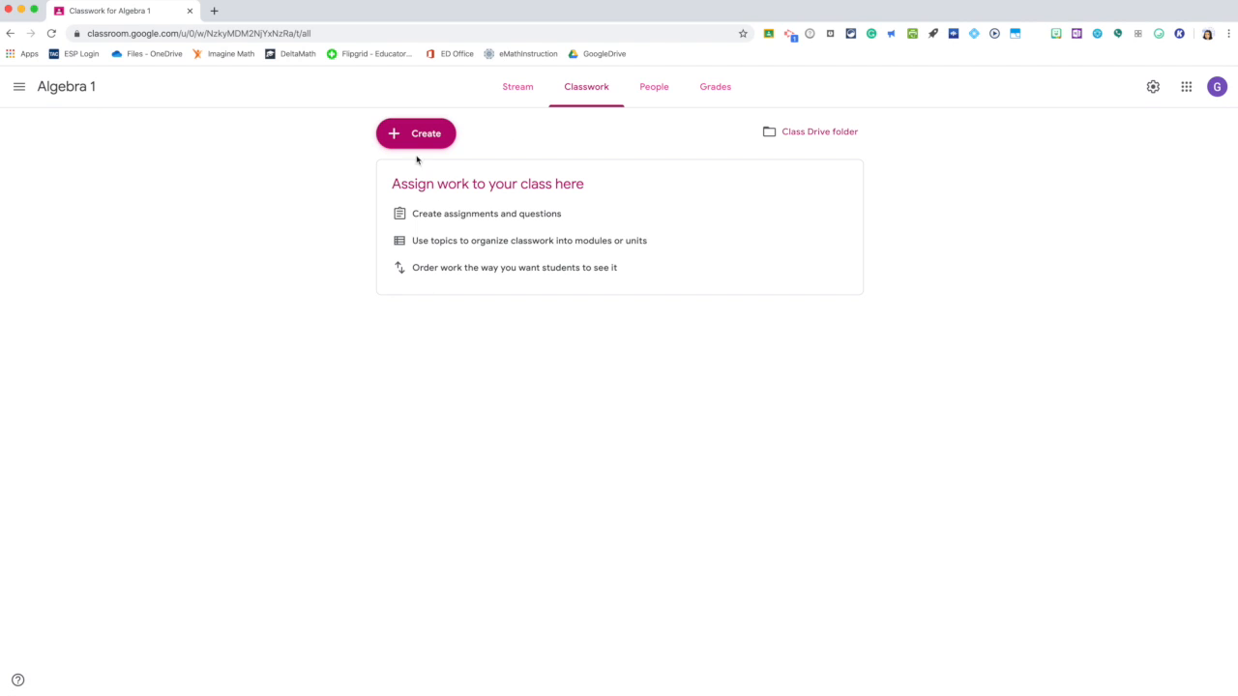
left_click(417, 138)
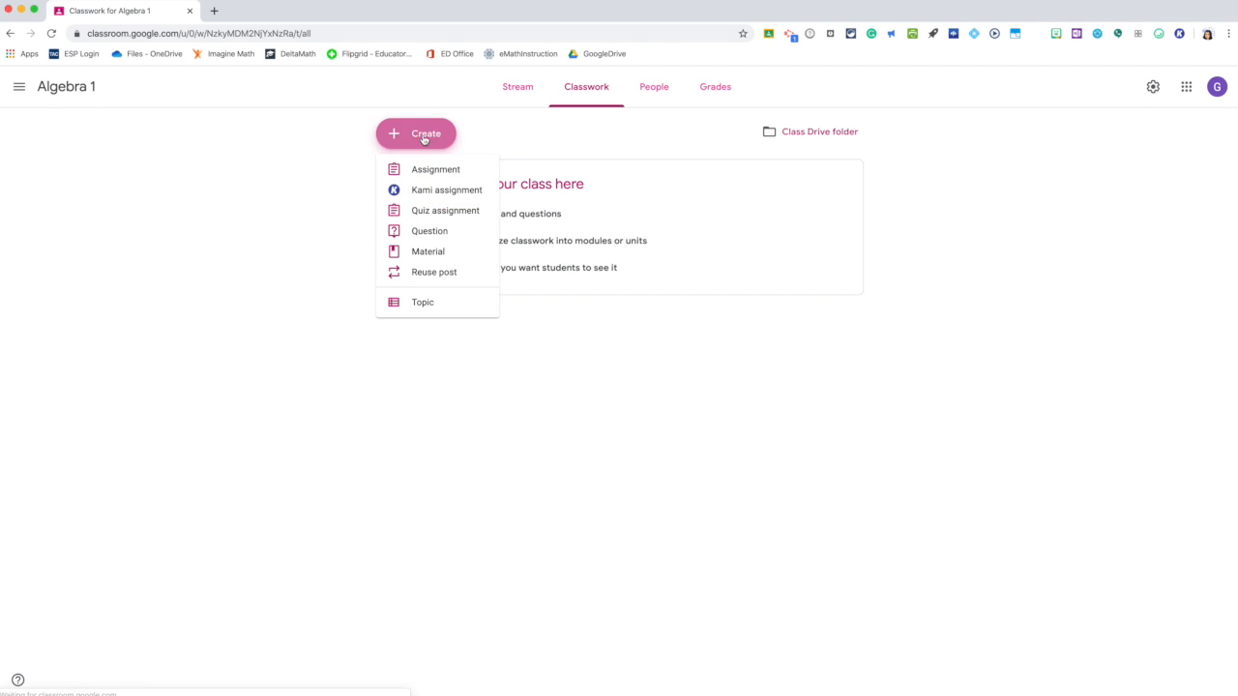
left_click(276, 163)
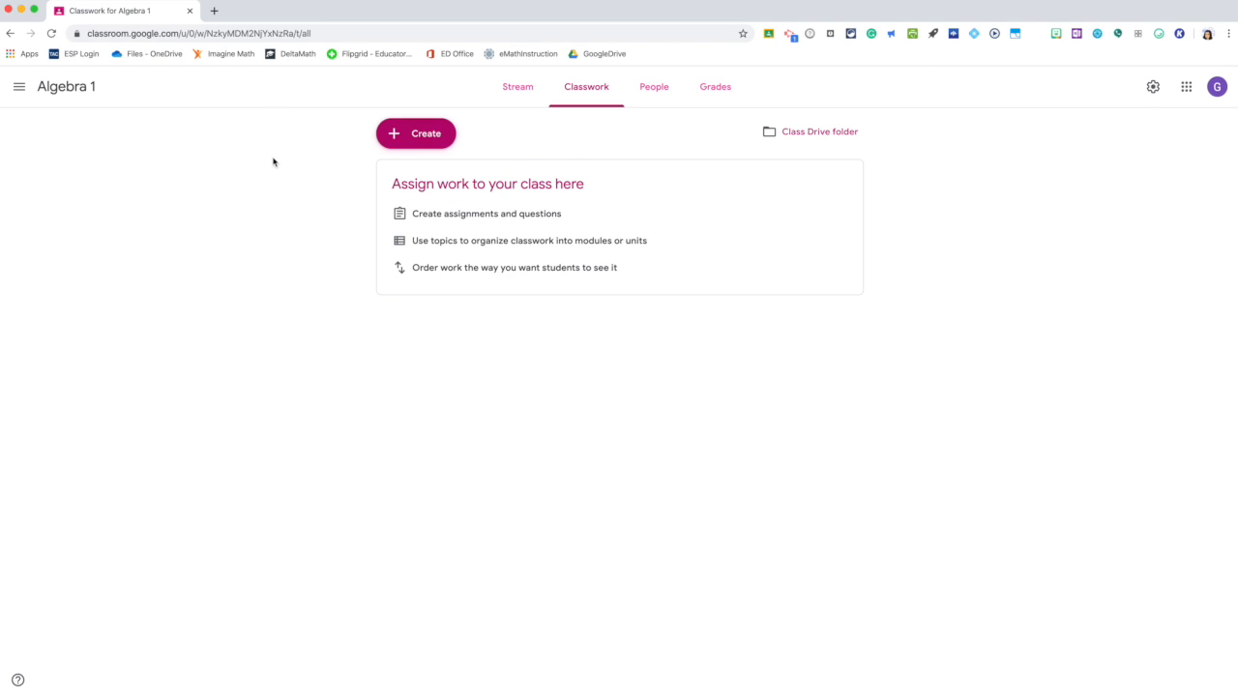
View the class's People page and its gradebook.
left_click(672, 91)
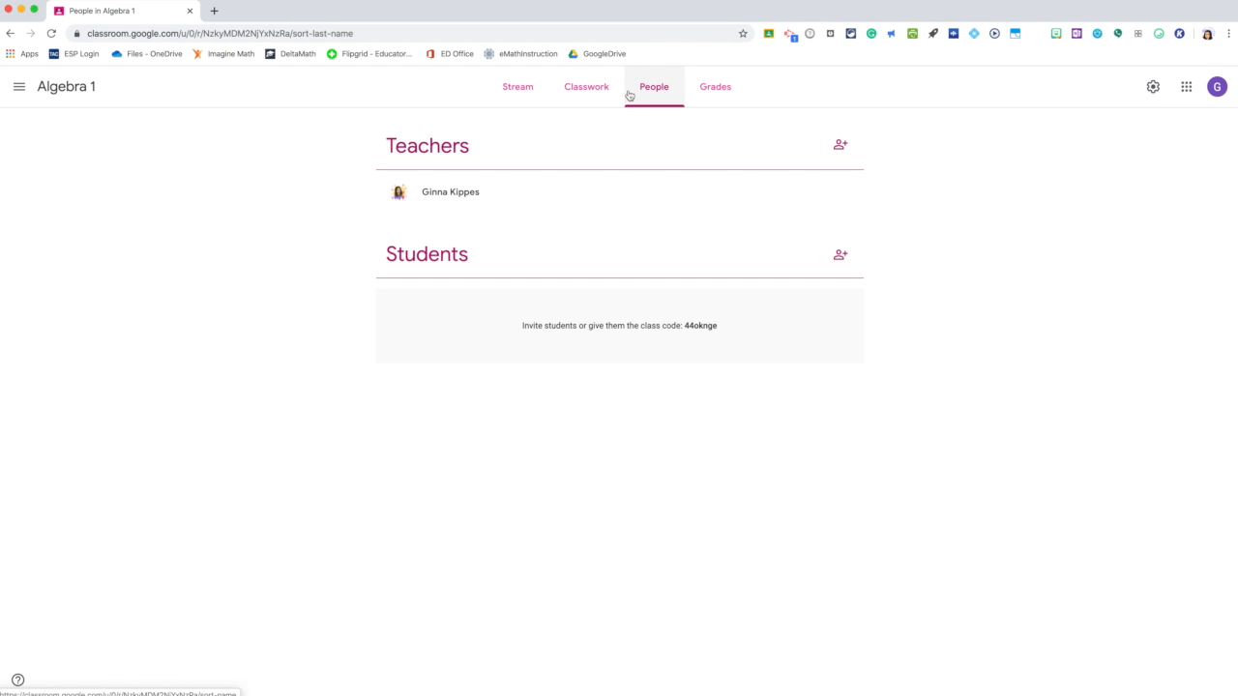
left_click(713, 91)
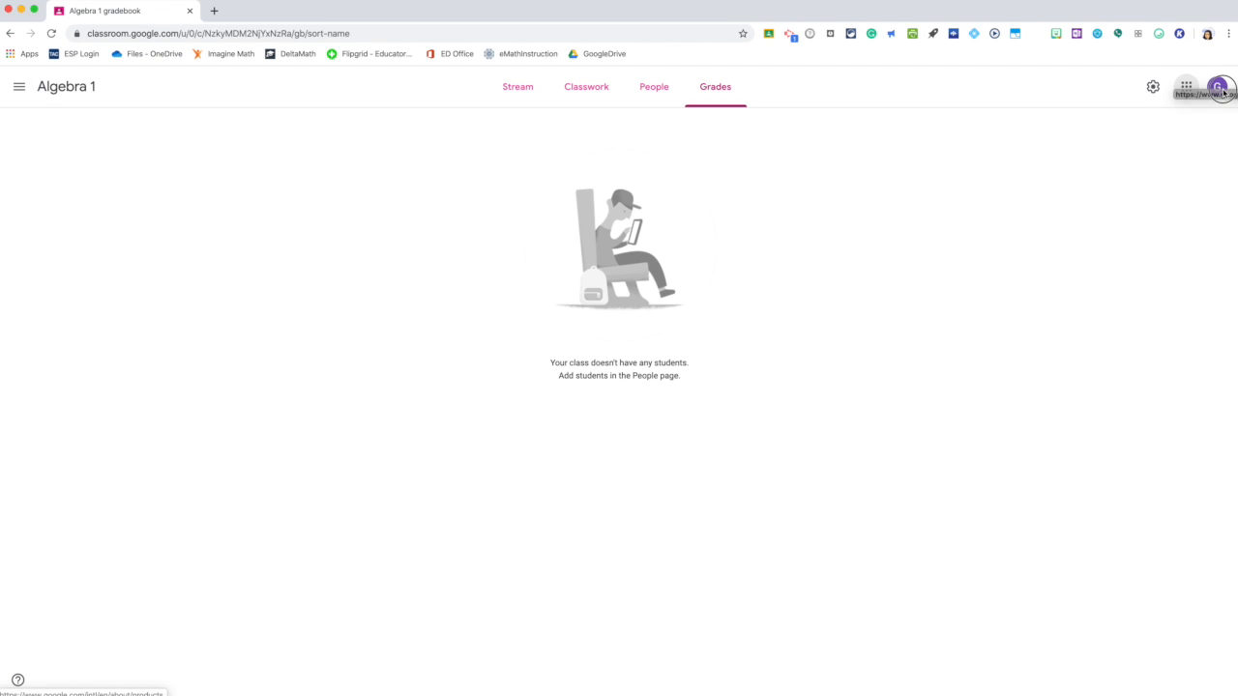
Return to the overview of all classes and begin a new class, acknowledging the notice about using Classroom at a school.
left_click(19, 88)
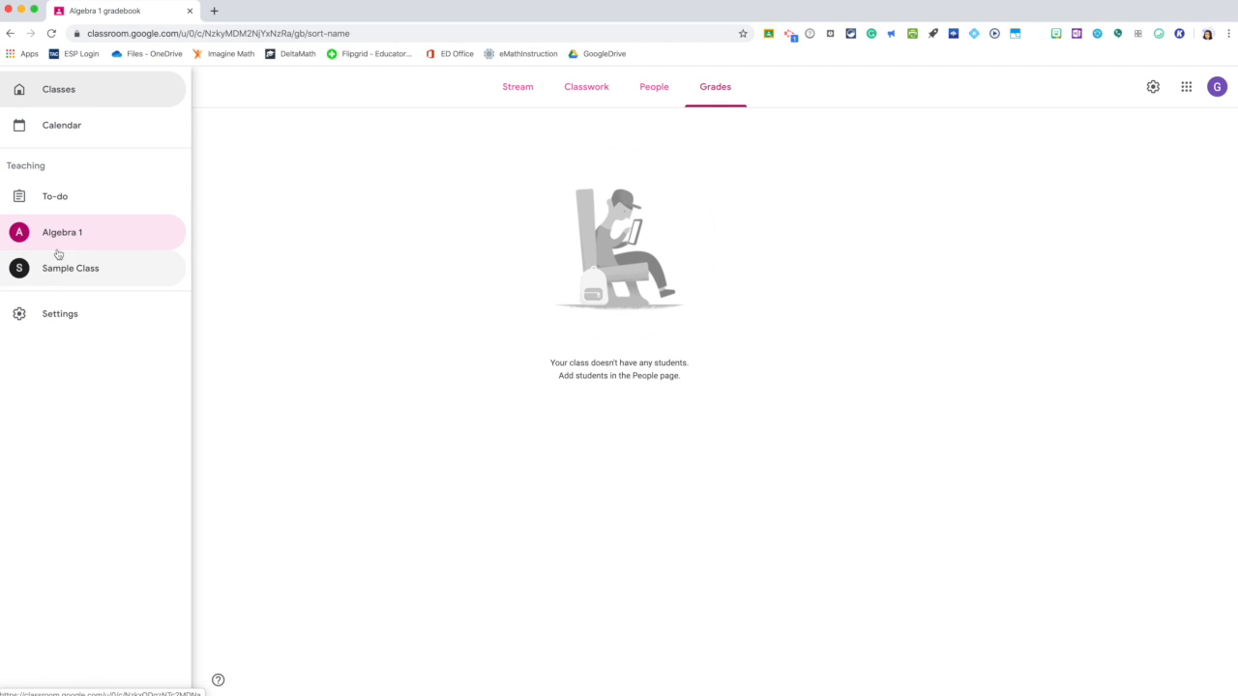
left_click(58, 90)
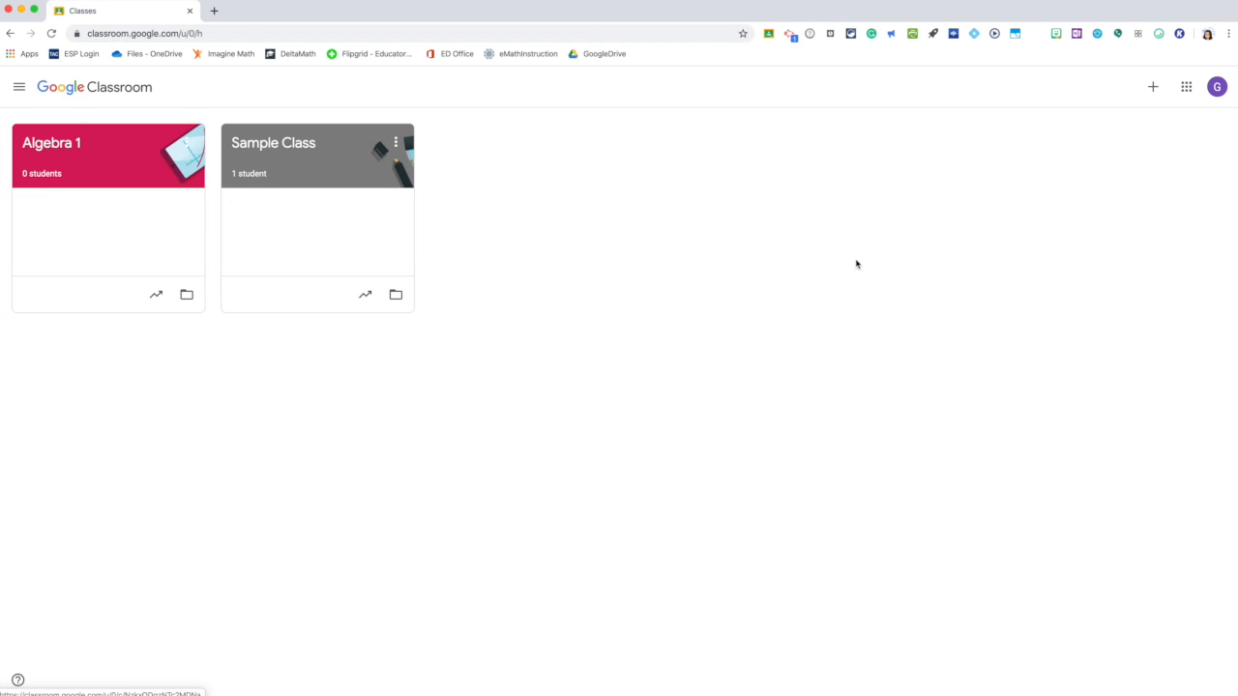
left_click(1152, 88)
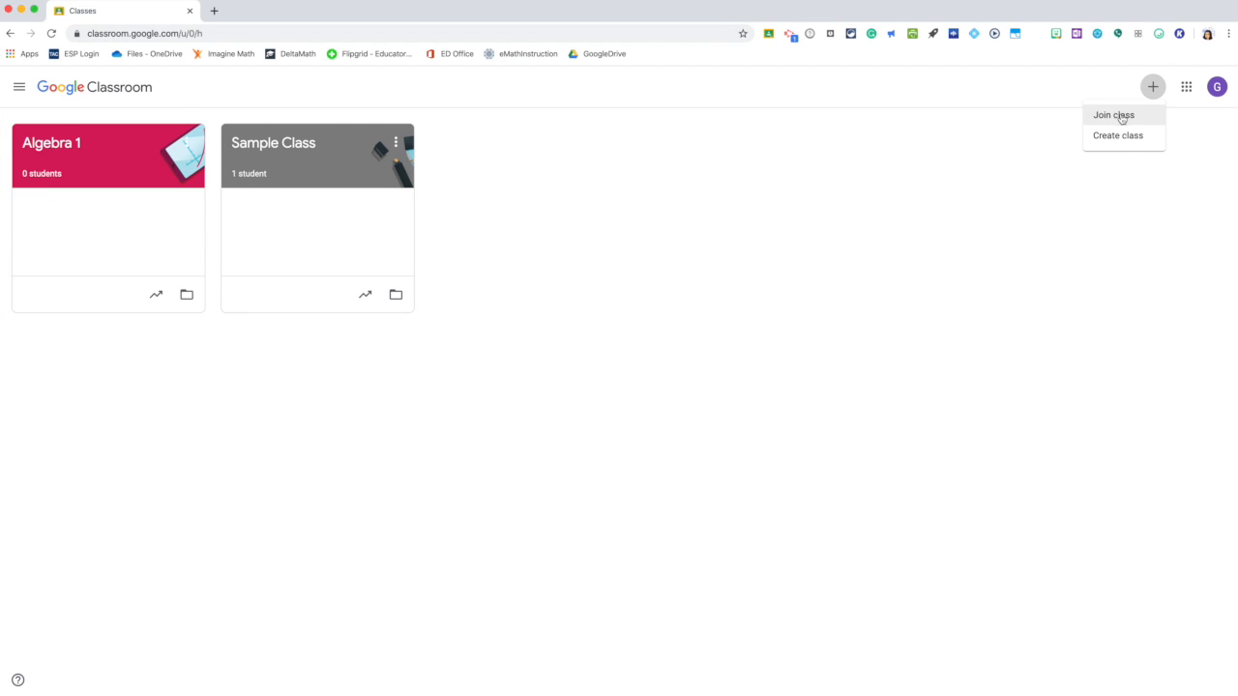
left_click(1122, 137)
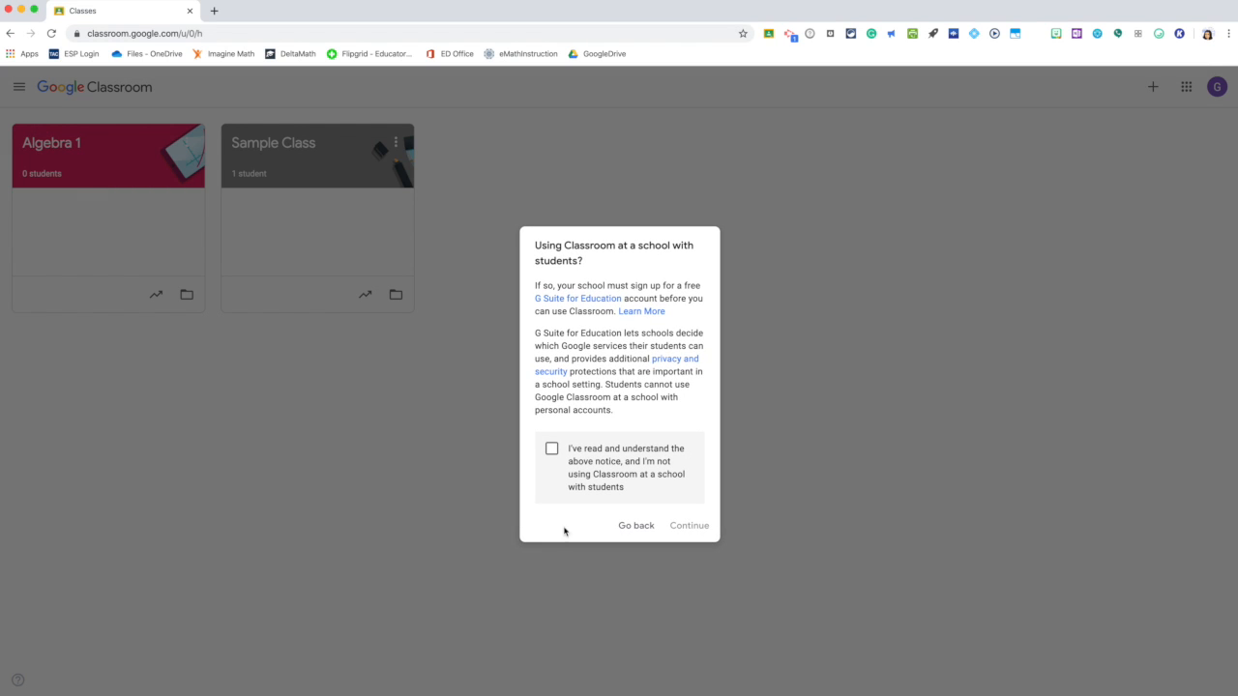
left_click(551, 449)
left_click(688, 525)
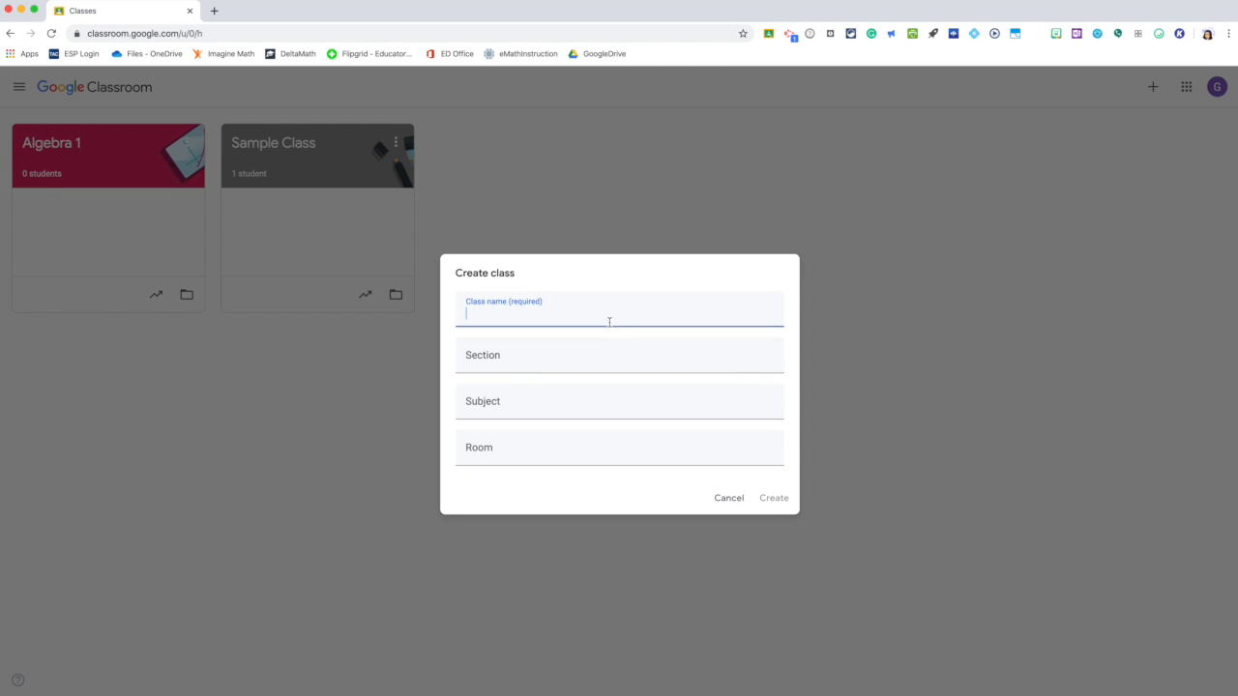
Create the class with the name Geometry and dismiss the announcement tips in its stream.
type("Geometry")
left_click(779, 498)
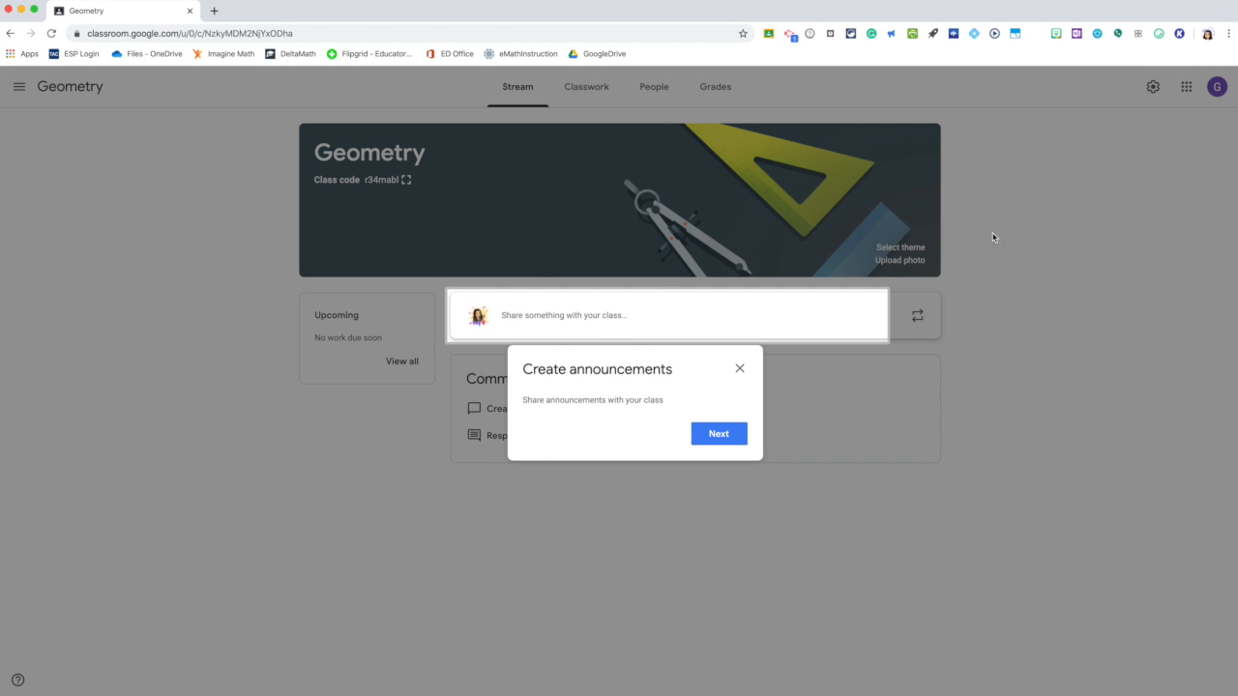
left_click(716, 437)
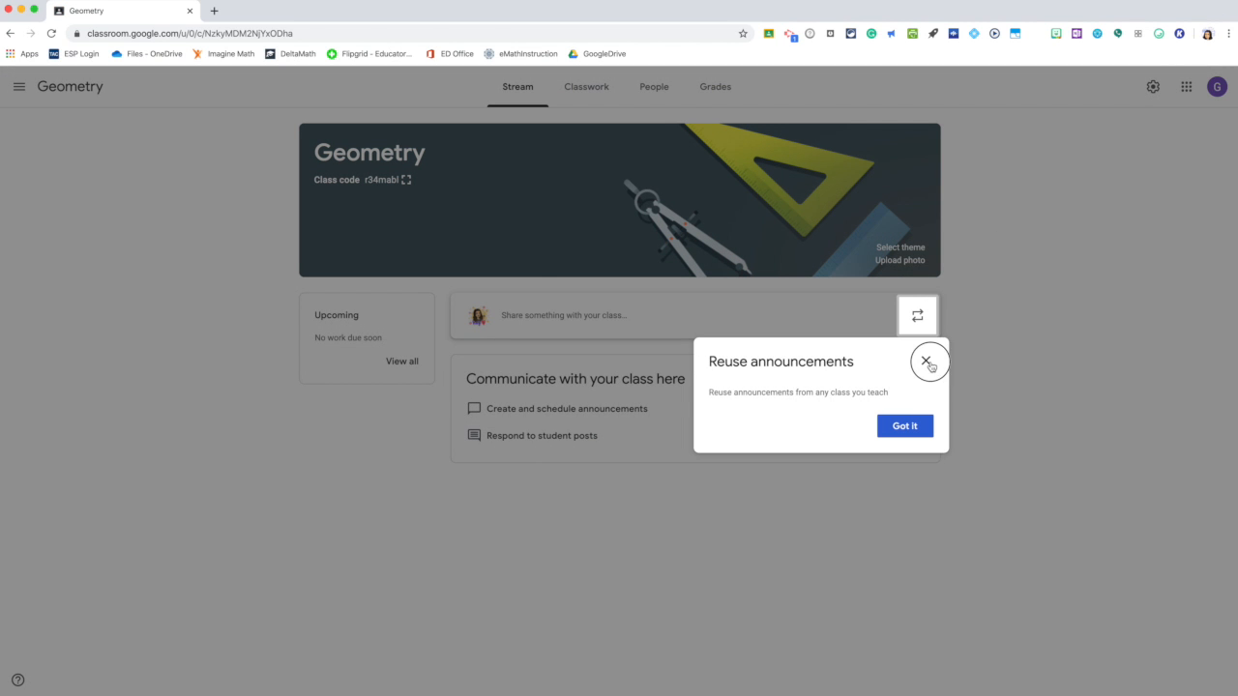
left_click(929, 365)
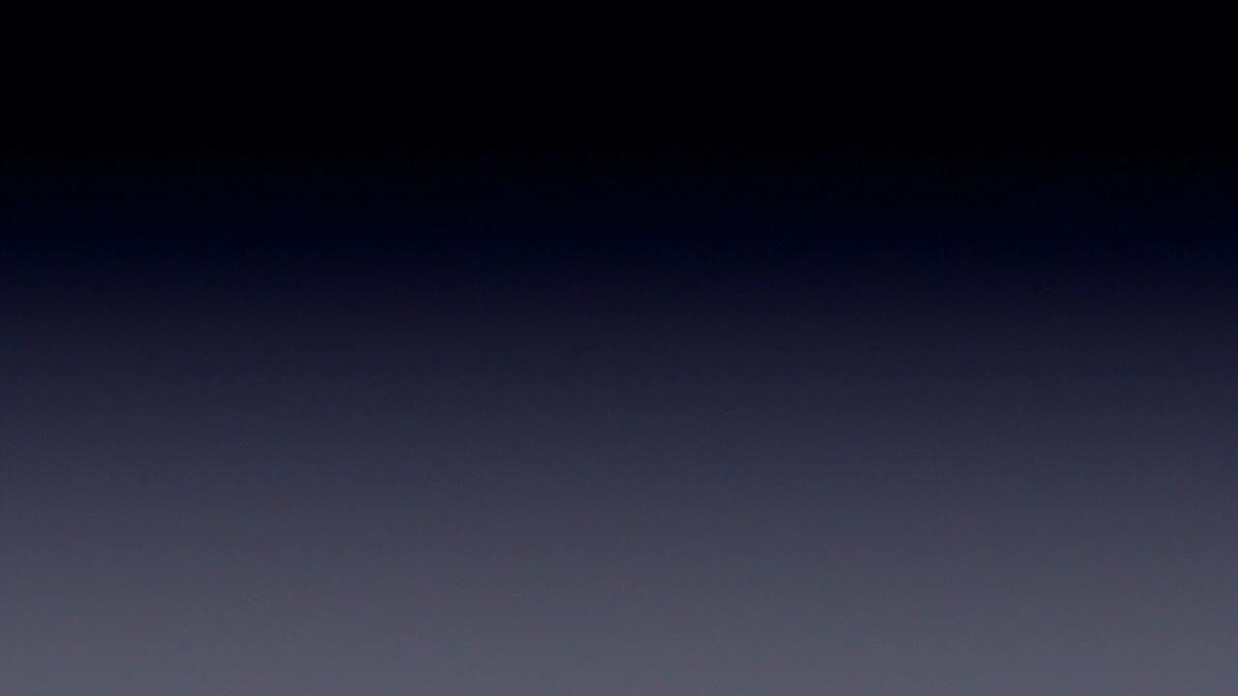